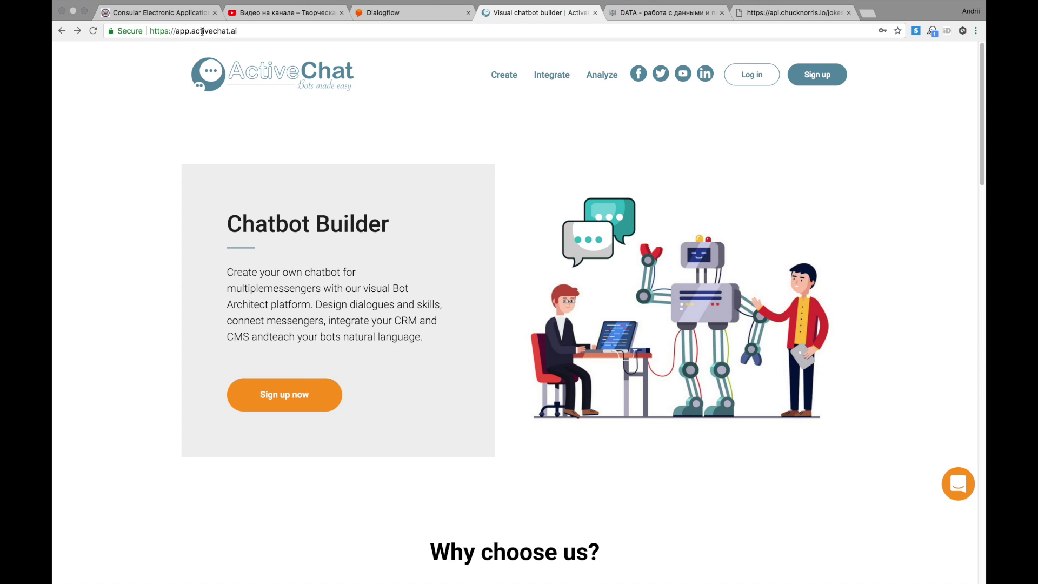
Open the ActiveChat login form from the homepage
{"action": "left_click", "coordinate": [743, 84]}
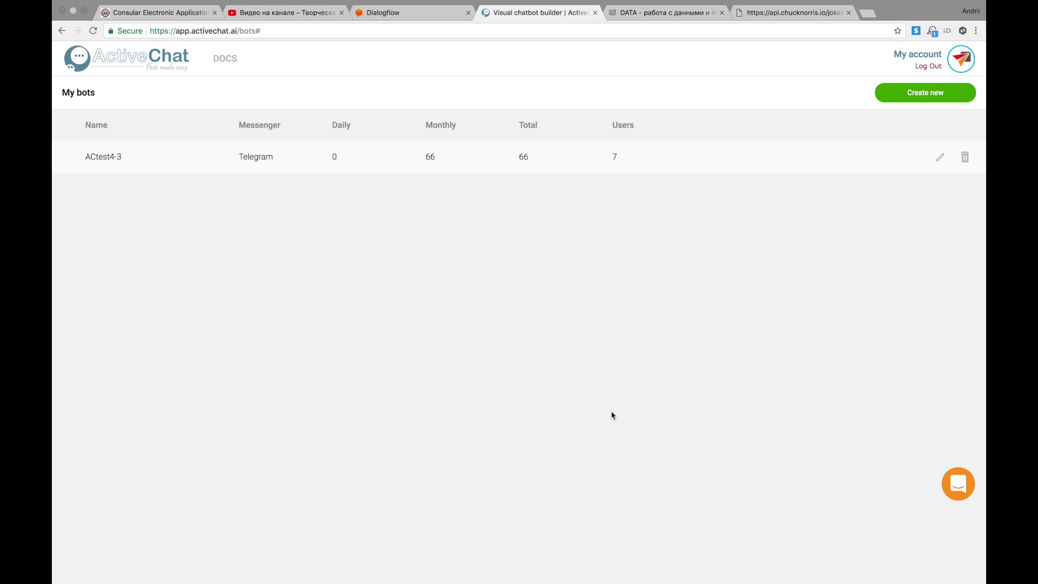
Switch over to Telegram to work with BotFather
{"action": "key", "text": "super+Tab"}
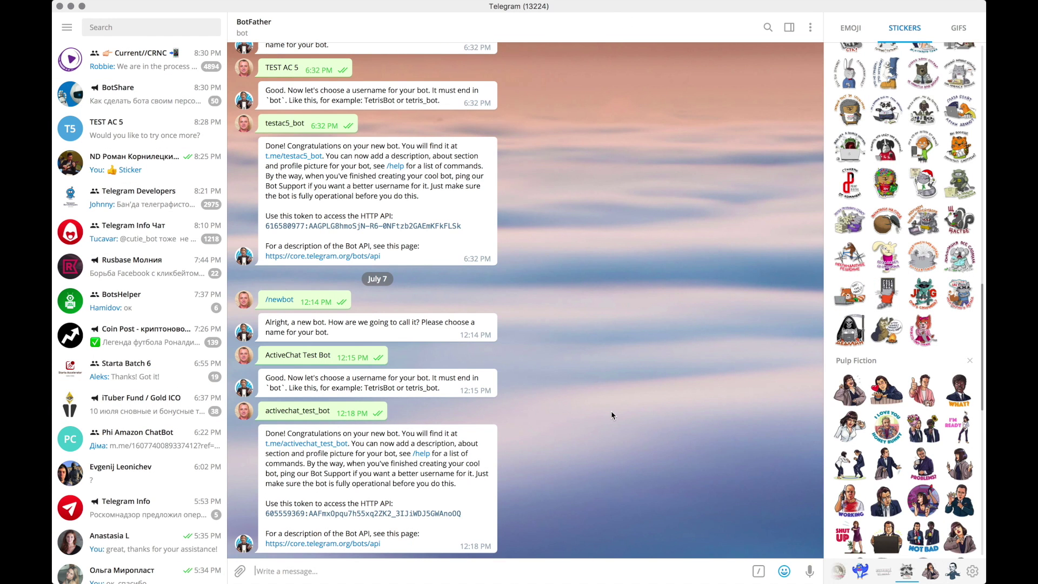
Create the 'Chuck Norris Jokes' bot via /newbot with username cnjokes_bot and select its API token
{"action": "type", "text": "/"}
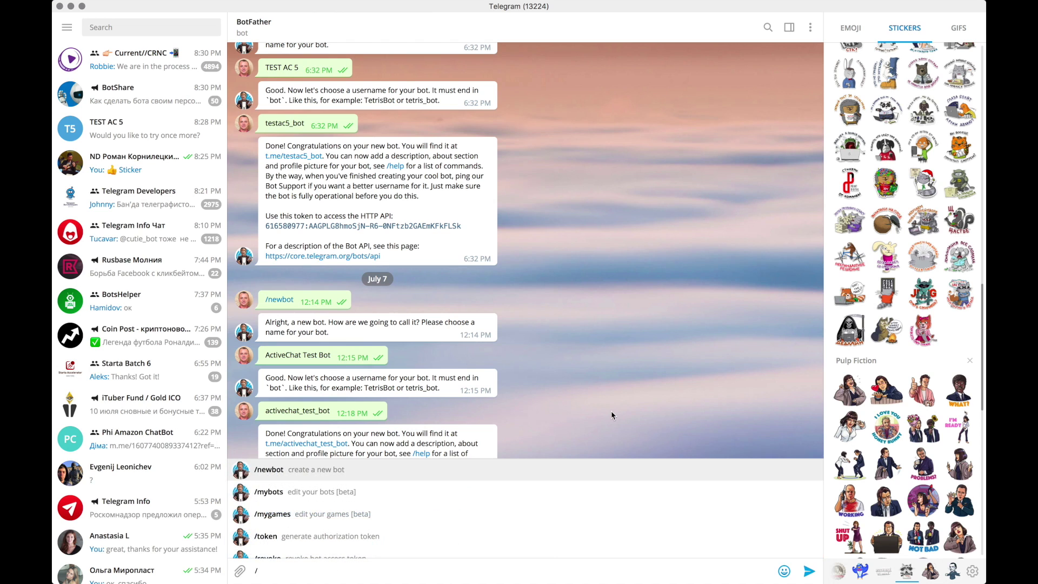
{"action": "type", "text": "new"}
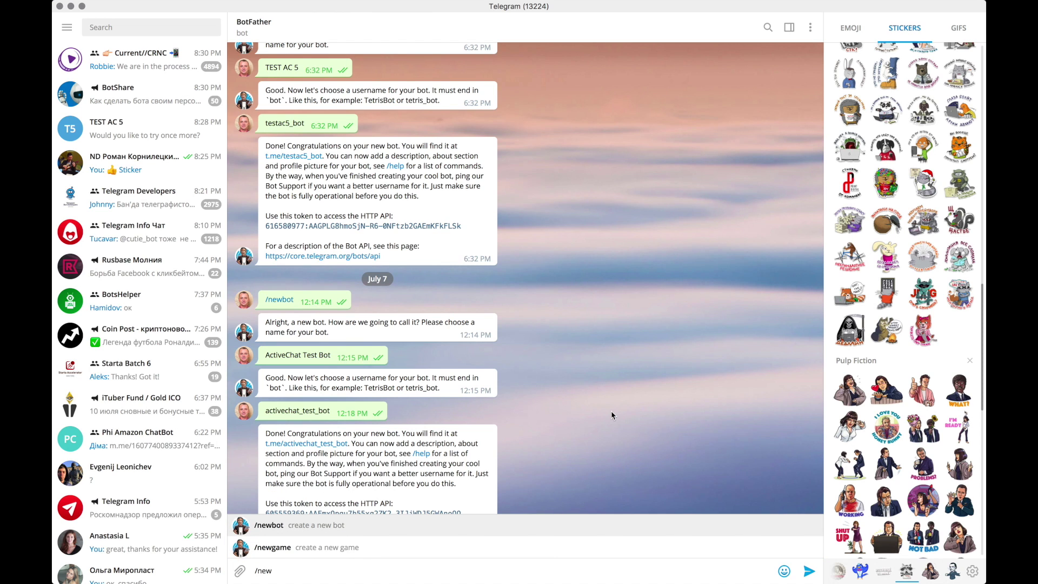
{"action": "type", "text": "bot"}
{"action": "key", "text": "Return"}
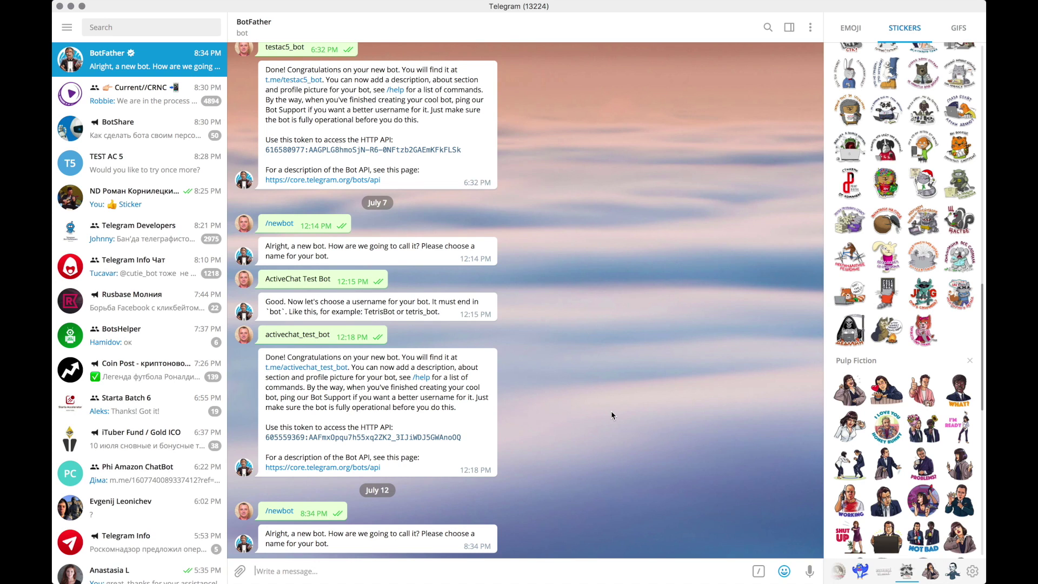
{"action": "type", "text": "Chuck Norris Jokes"}
{"action": "key", "text": "Return"}
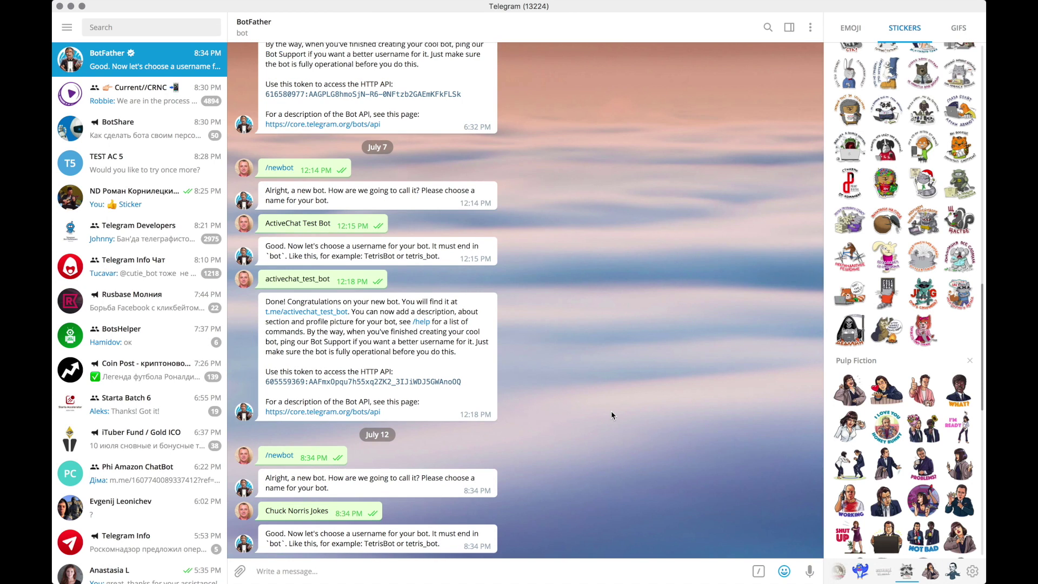
{"action": "type", "text": "chucknorrisjokes_bot"}
{"action": "key", "text": "Return"}
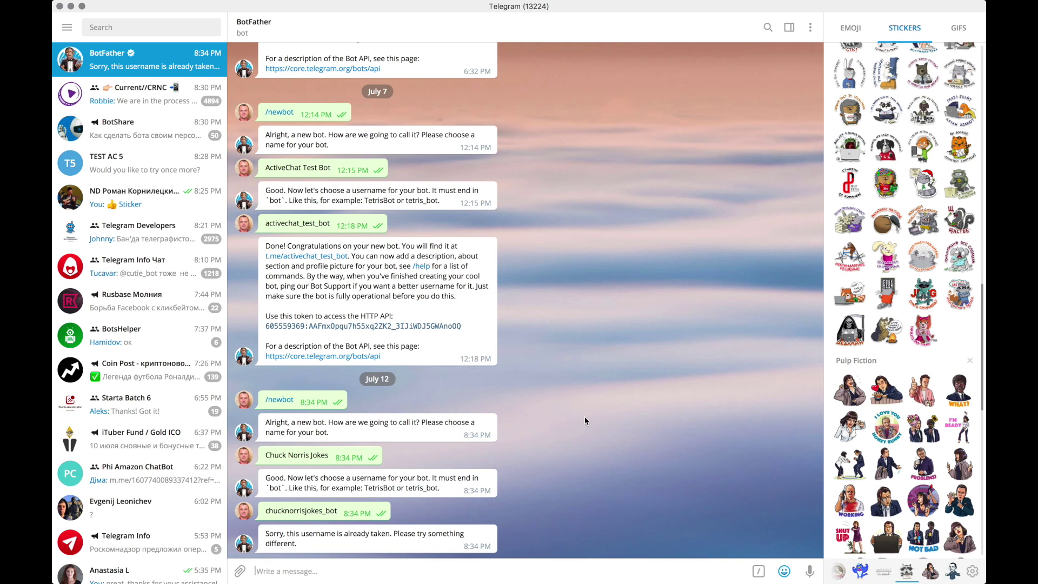
{"action": "type", "text": "cnjokes_bot"}
{"action": "key", "text": "Return"}
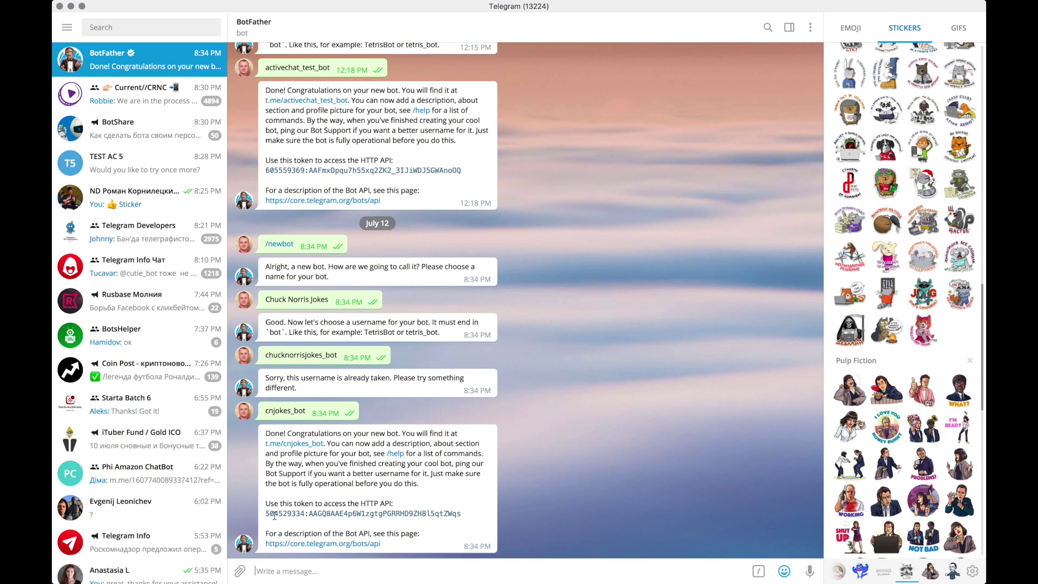
{"action": "left_click_drag", "start_coordinate": [275, 515], "coordinate": [437, 516]}
{"action": "key", "text": "super+c"}
Create and save a new ActiveChat agent titled 'Chuck Norris Jokes Bots'
{"action": "key", "text": "super+Tab"}
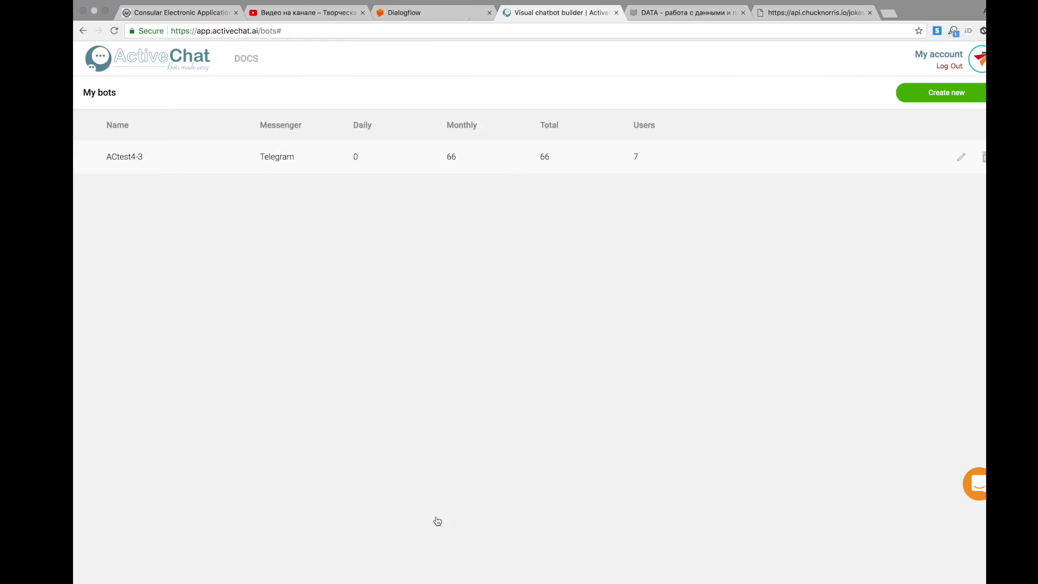
{"action": "left_click", "coordinate": [925, 94]}
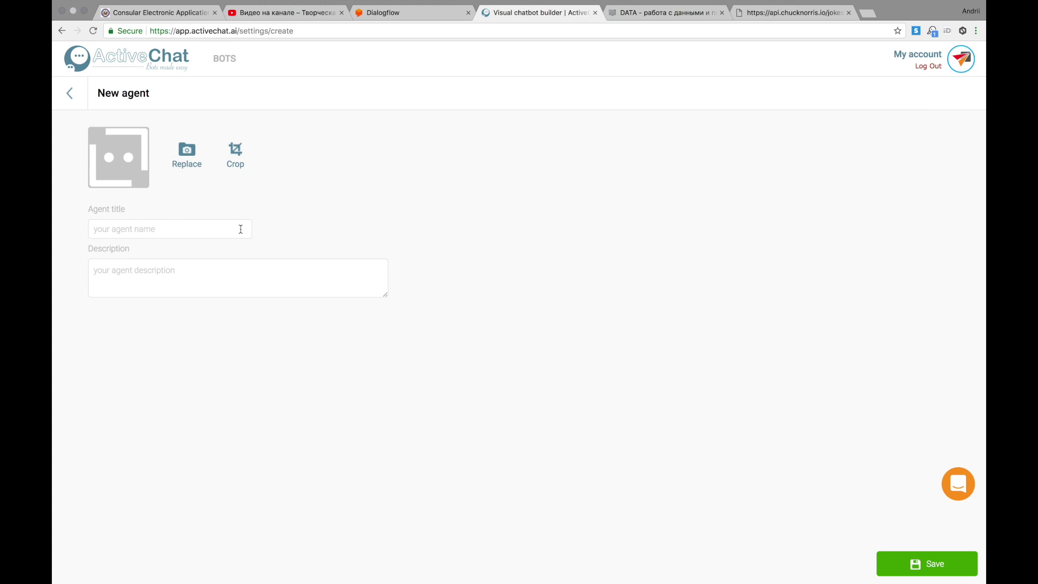
{"action": "left_click", "coordinate": [226, 229]}
{"action": "type", "text": "Chuck Norris Jokes Bots"}
{"action": "left_click", "coordinate": [909, 563]}
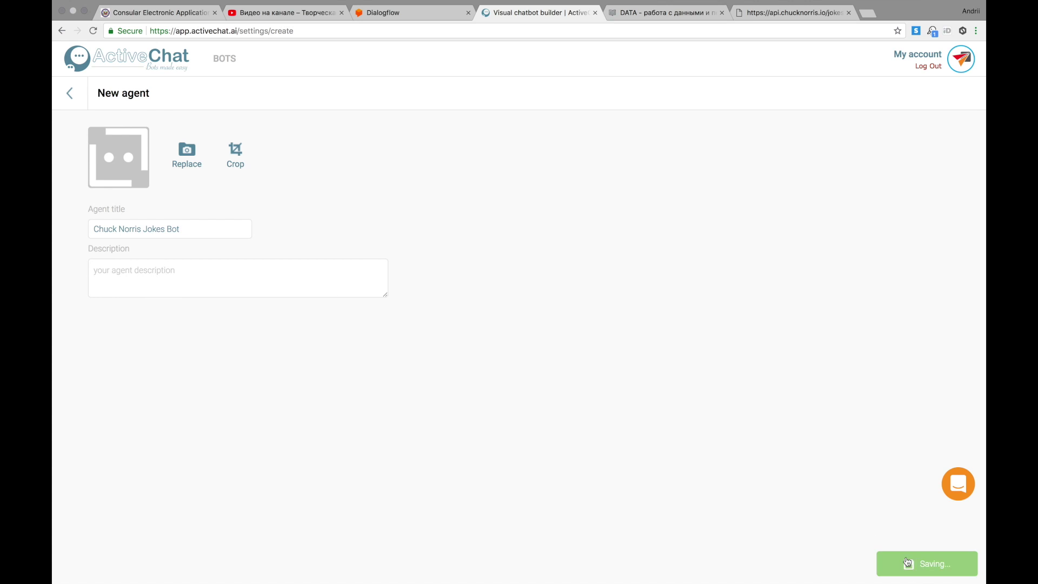
Paste the bot token into Telegram API Token, mark it Active, save, and return to the canvas
{"action": "left_click", "coordinate": [333, 148]}
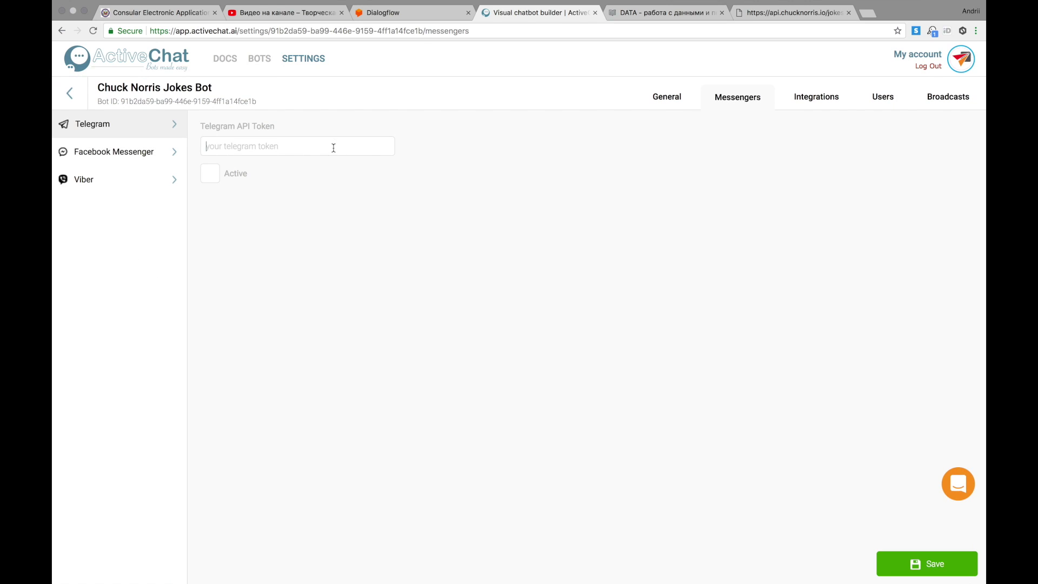
{"action": "key", "text": "super+v"}
{"action": "left_click", "coordinate": [216, 176]}
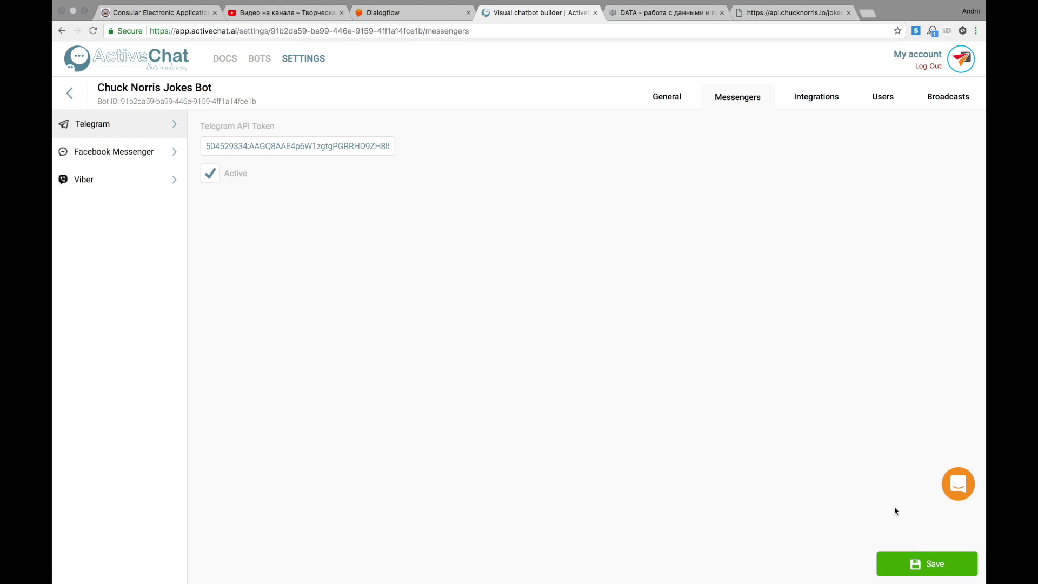
{"action": "left_click", "coordinate": [917, 565]}
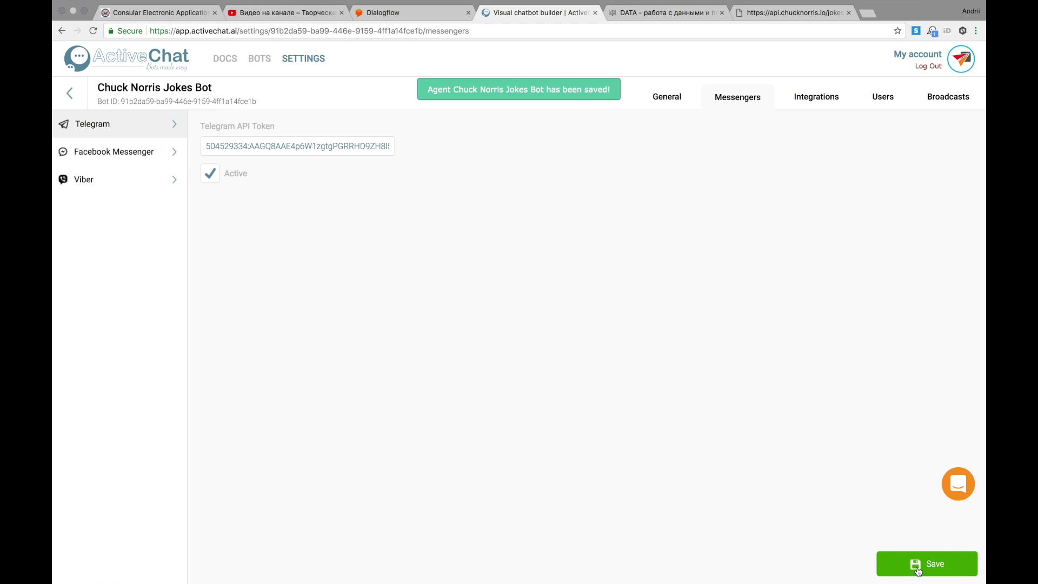
{"action": "left_click", "coordinate": [69, 93]}
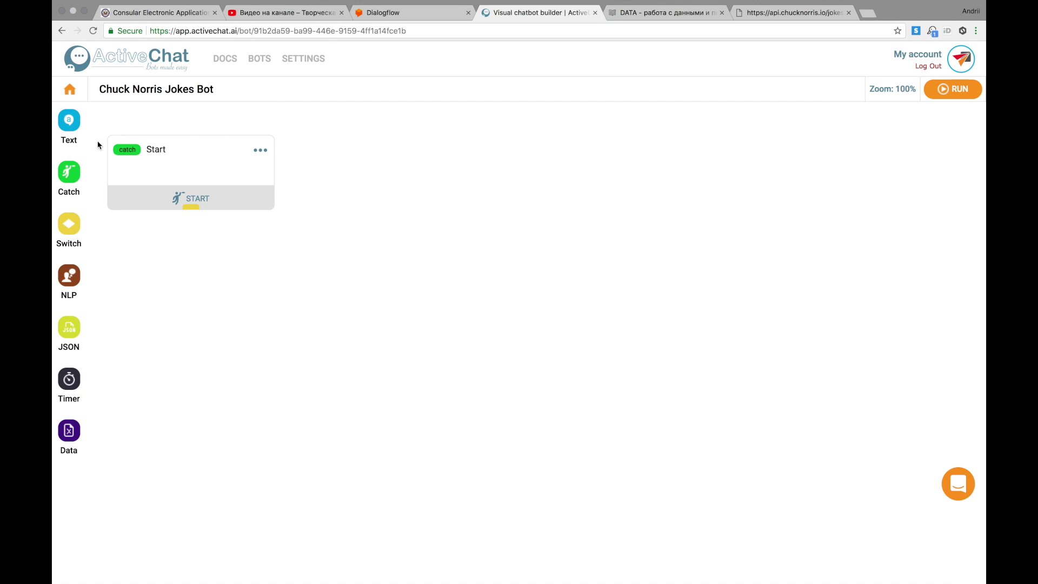
Place a Text block below Start and connect Start to it
{"action": "mouse_move", "coordinate": [69, 120]}
{"action": "left_click_drag", "start_coordinate": [99, 163], "coordinate": [132, 261]}
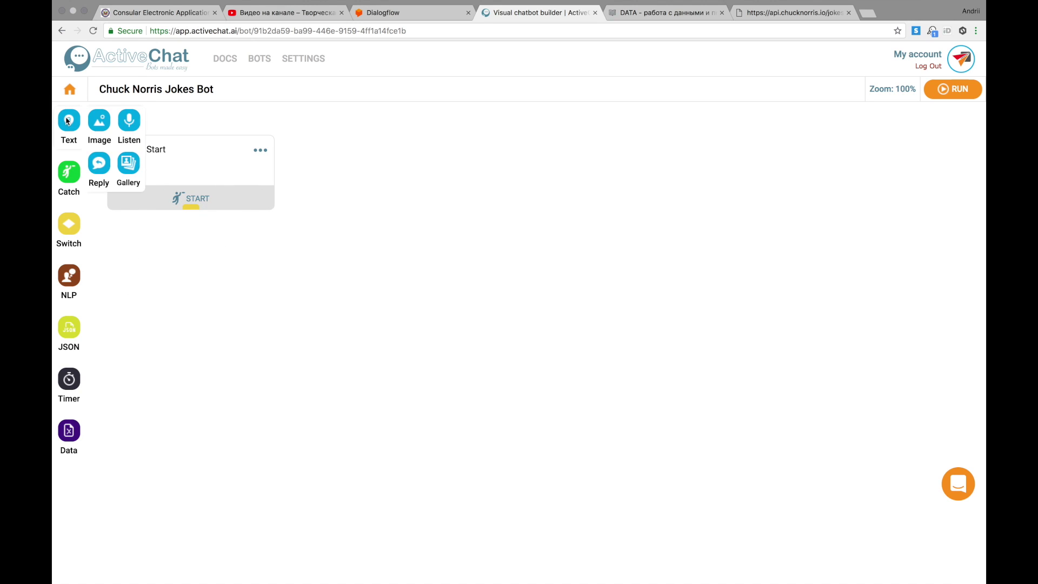
{"action": "left_click_drag", "start_coordinate": [69, 120], "coordinate": [166, 263]}
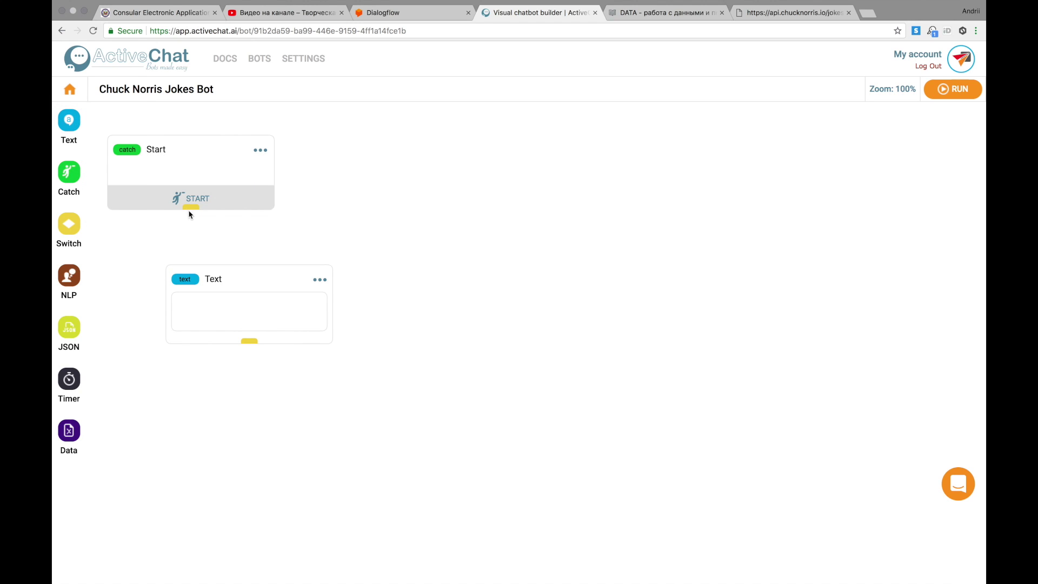
{"action": "left_click_drag", "start_coordinate": [191, 208], "coordinate": [243, 274]}
Write 'Hi $_telegram_first_name!' then 'Would uyou like to have a Chuck Norris joke?' in the block
{"action": "left_click", "coordinate": [222, 307]}
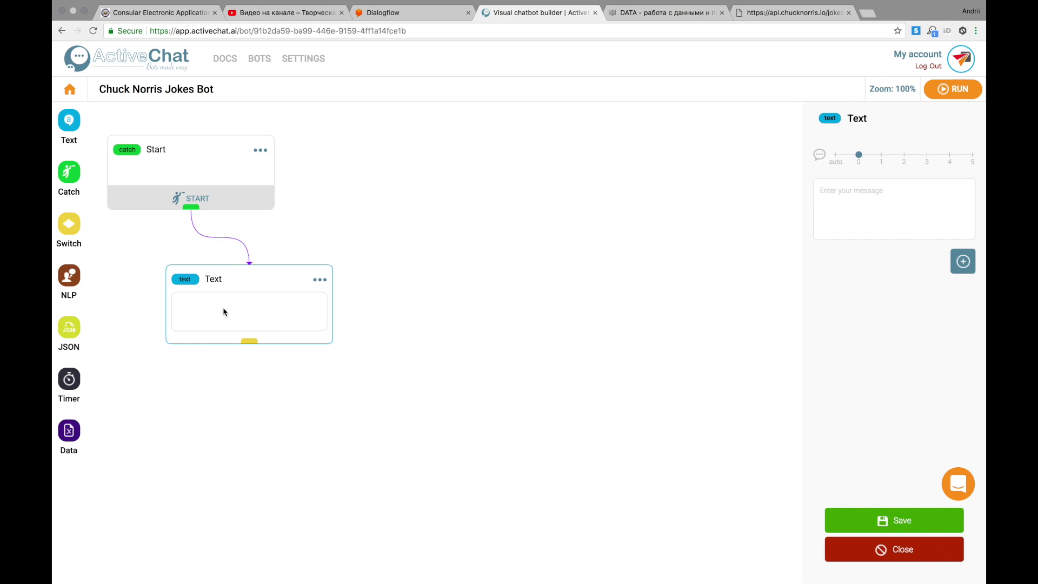
{"action": "left_click", "coordinate": [829, 200]}
{"action": "type", "text": "Hi $"}
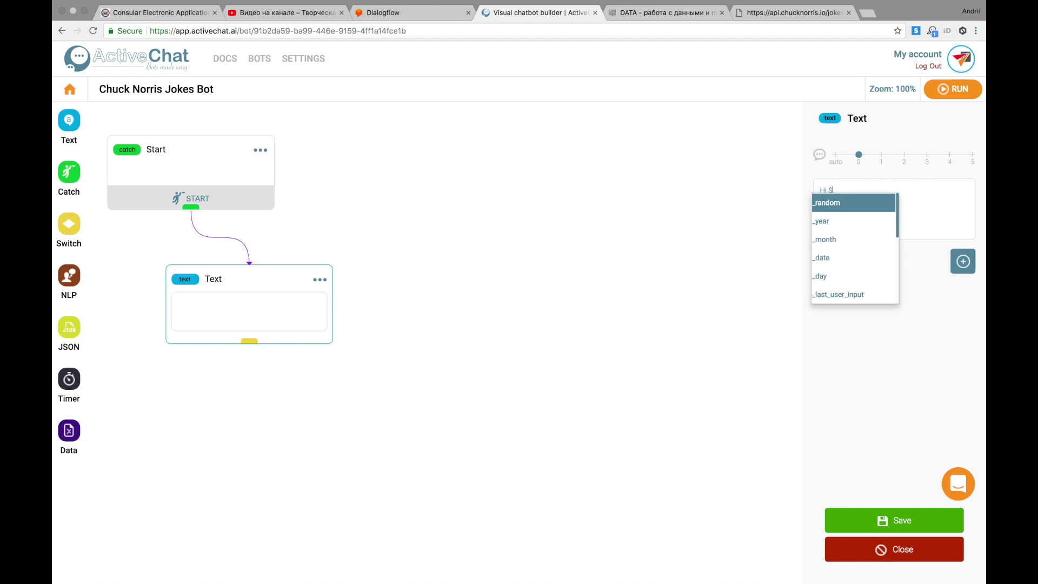
{"action": "type", "text": "-"}
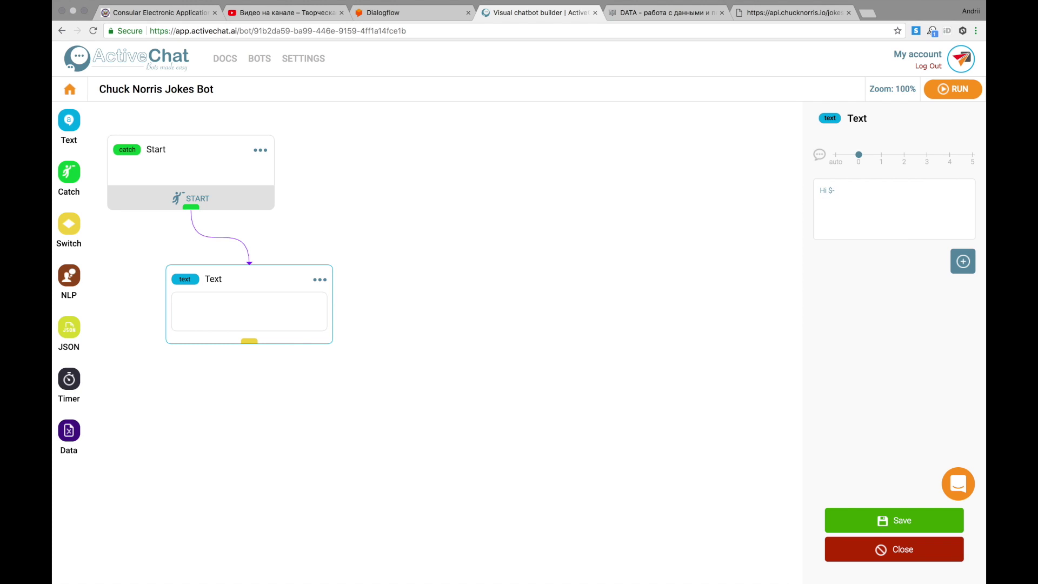
{"action": "key", "text": "BackSpace"}
{"action": "type", "text": "_telegr"}
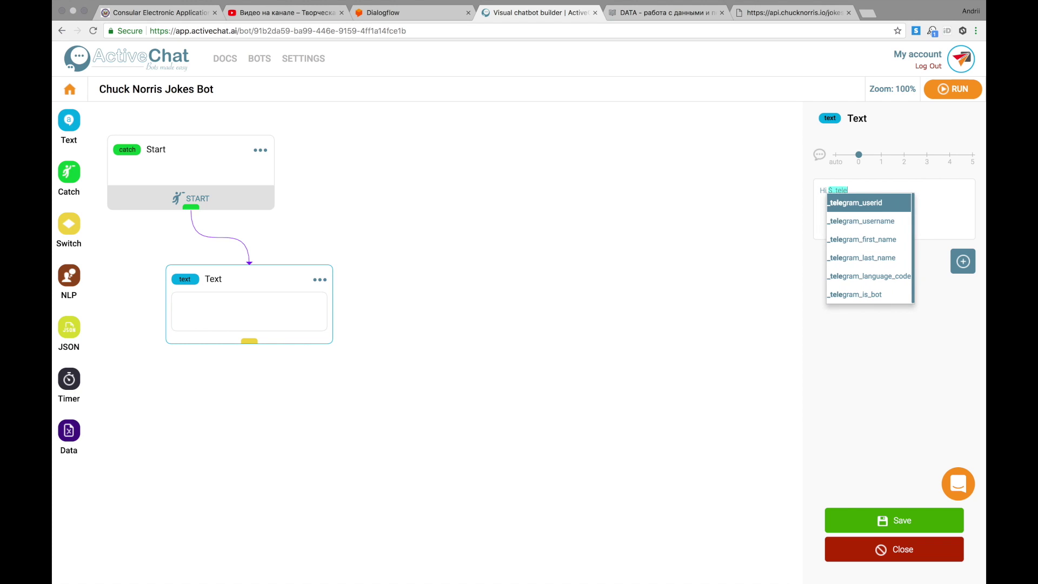
{"action": "left_click", "coordinate": [897, 239]}
{"action": "type", "text": "!"}
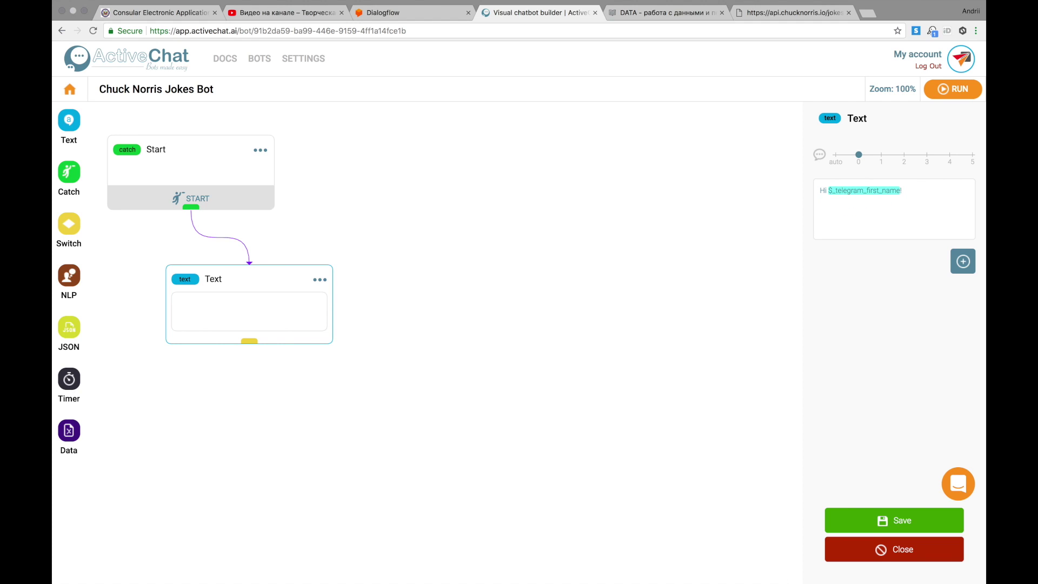
{"action": "key", "text": "Return"}
{"action": "type", "text": "Would uyou like to have a Chuck Norris joke?"}
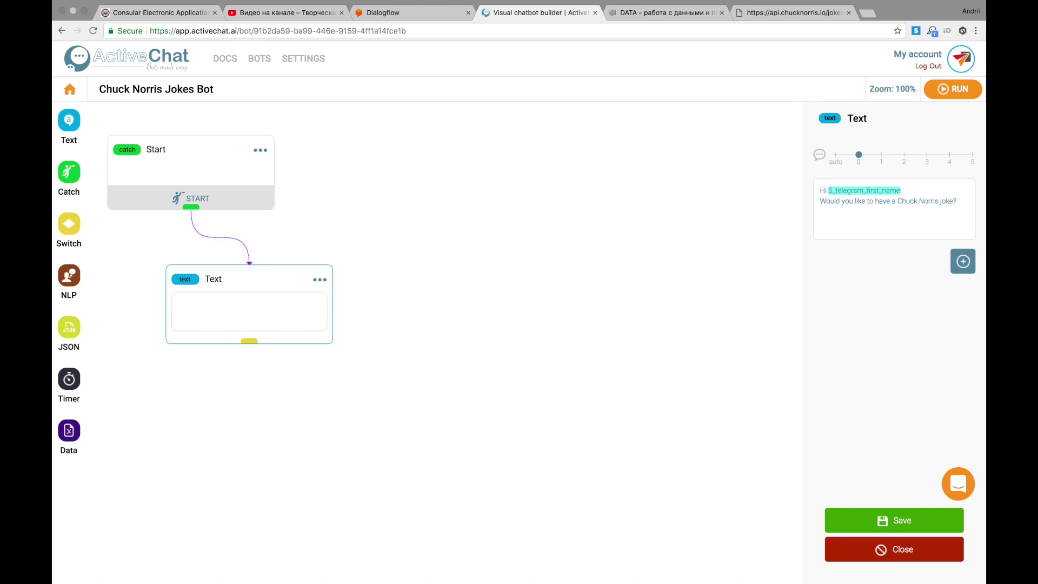
Add 'Ok sure' and 'No thanks' quick-reply buttons and save the block
{"action": "mouse_move", "coordinate": [965, 273]}
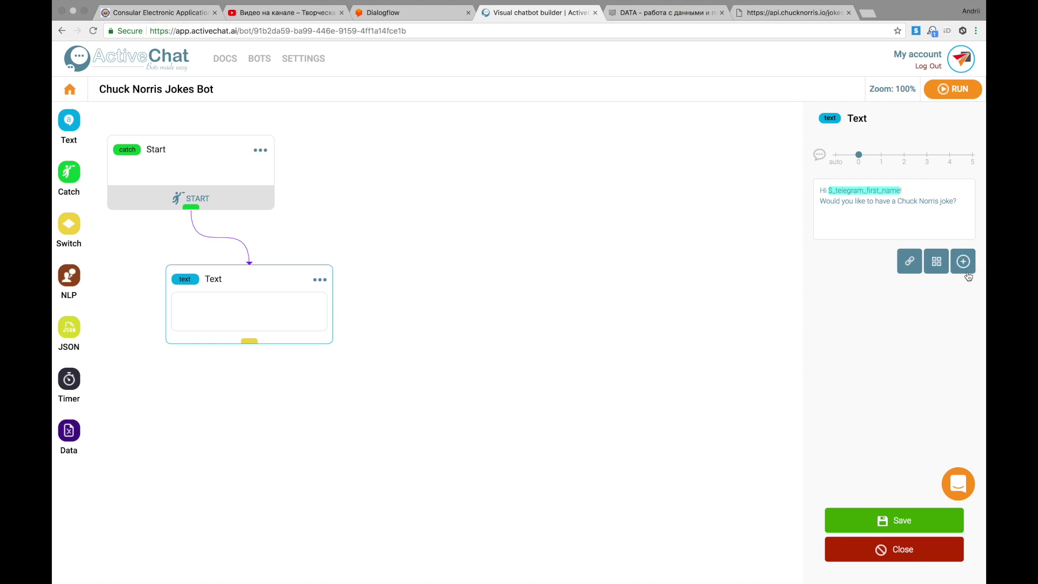
{"action": "left_click", "coordinate": [930, 268]}
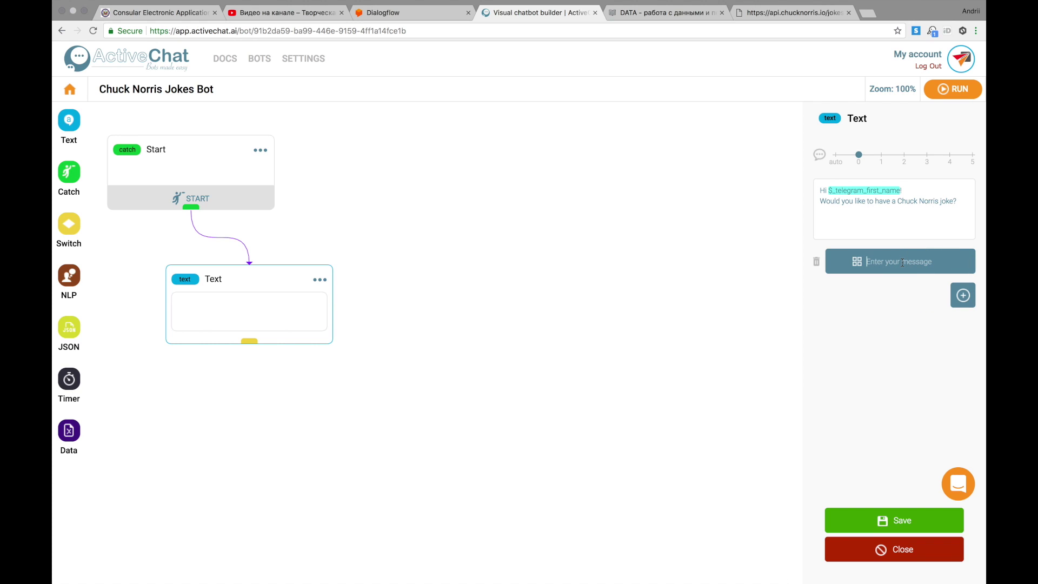
{"action": "type", "text": "Ok sure"}
{"action": "left_click", "coordinate": [932, 294]}
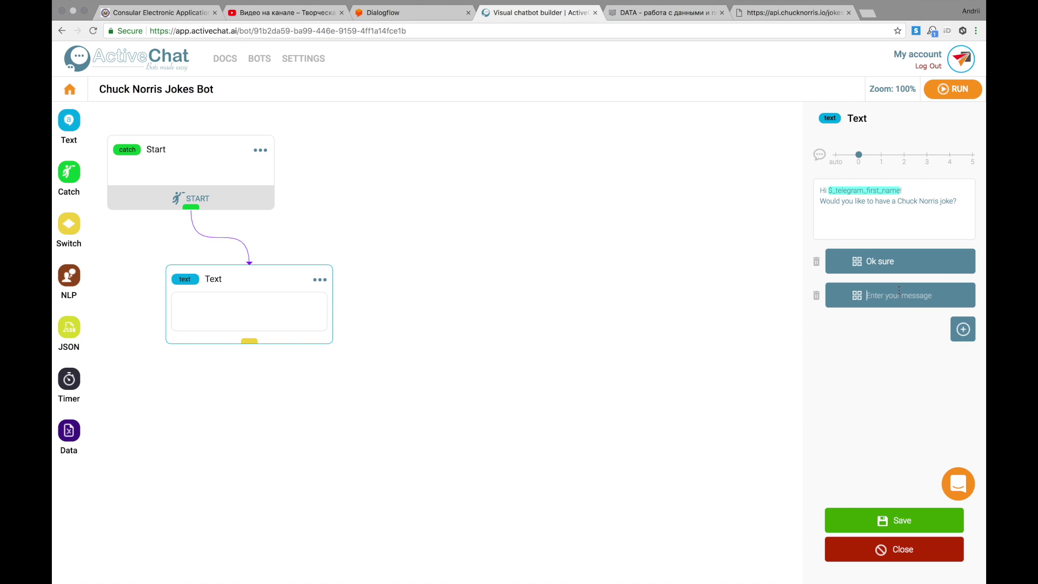
{"action": "type", "text": "No thanks"}
{"action": "left_click", "coordinate": [895, 527]}
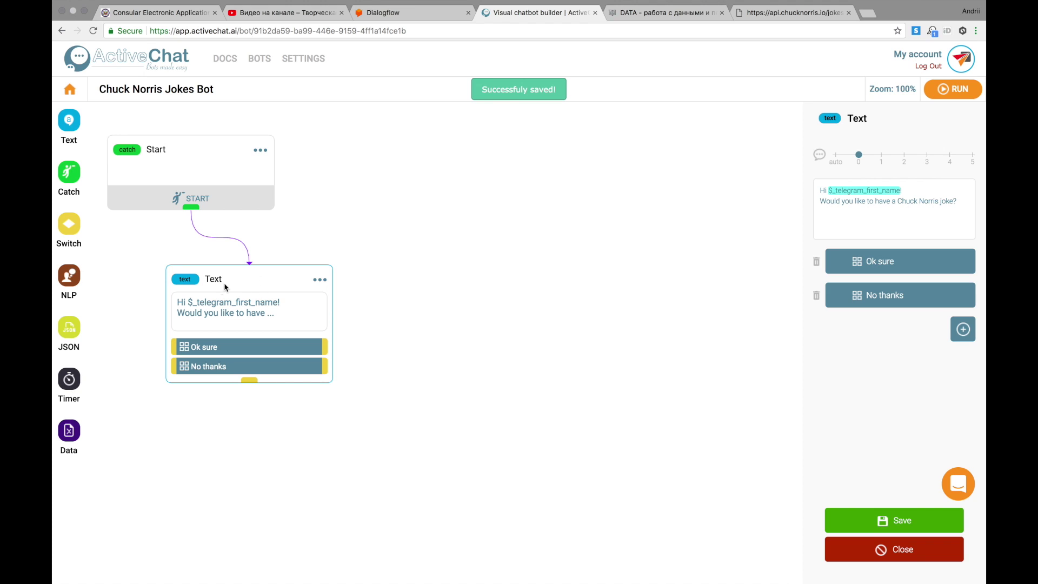
Link No thanks to a new Text block saying 'Bye bye!' with a short delay, and save it
{"action": "mouse_move", "coordinate": [72, 131]}
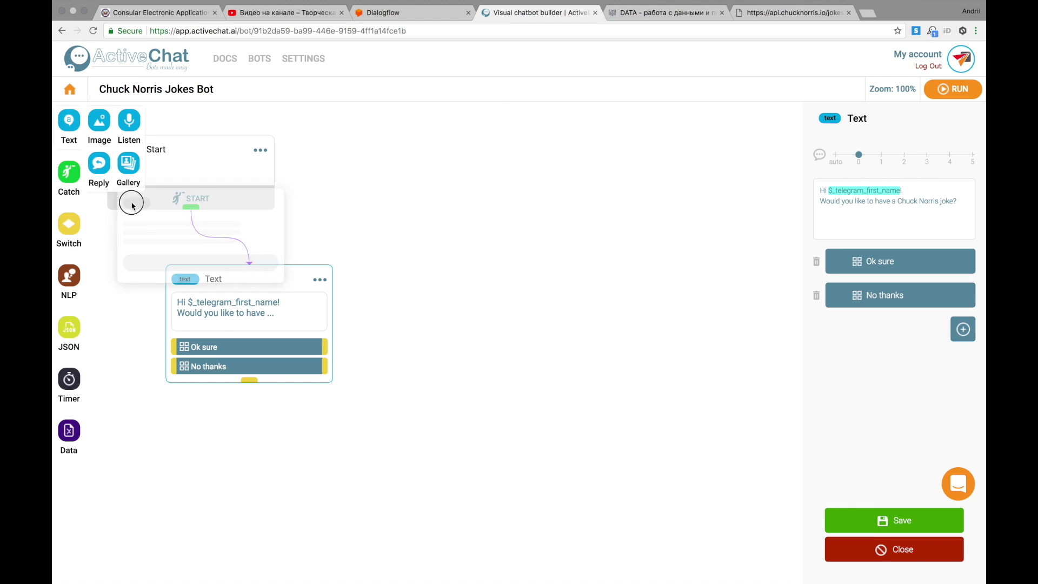
{"action": "left_click_drag", "start_coordinate": [132, 206], "coordinate": [187, 436]}
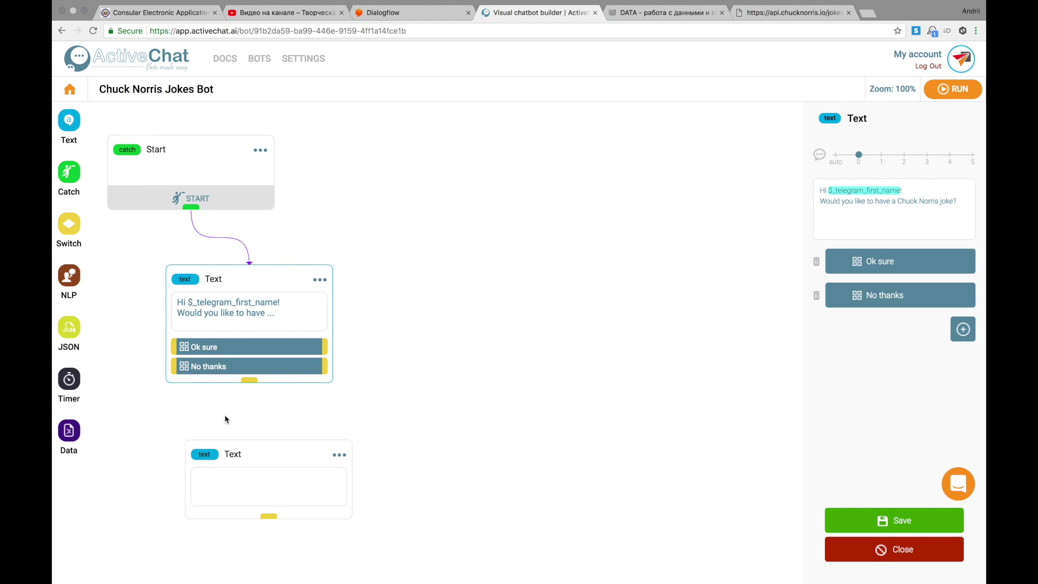
{"action": "left_click_drag", "start_coordinate": [324, 367], "coordinate": [302, 459]}
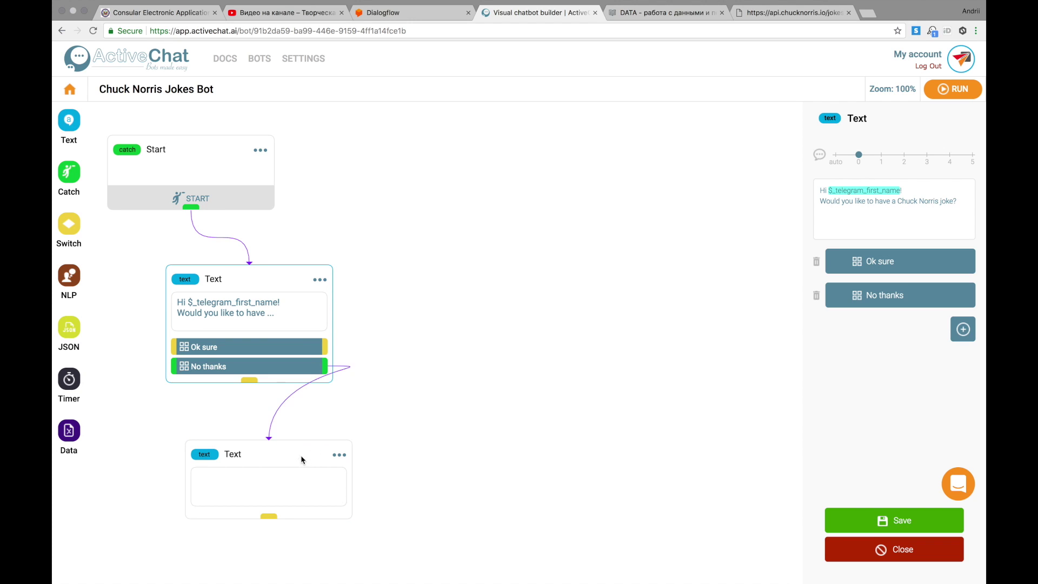
{"action": "left_click", "coordinate": [263, 467]}
{"action": "type", "text": "Bye bye!"}
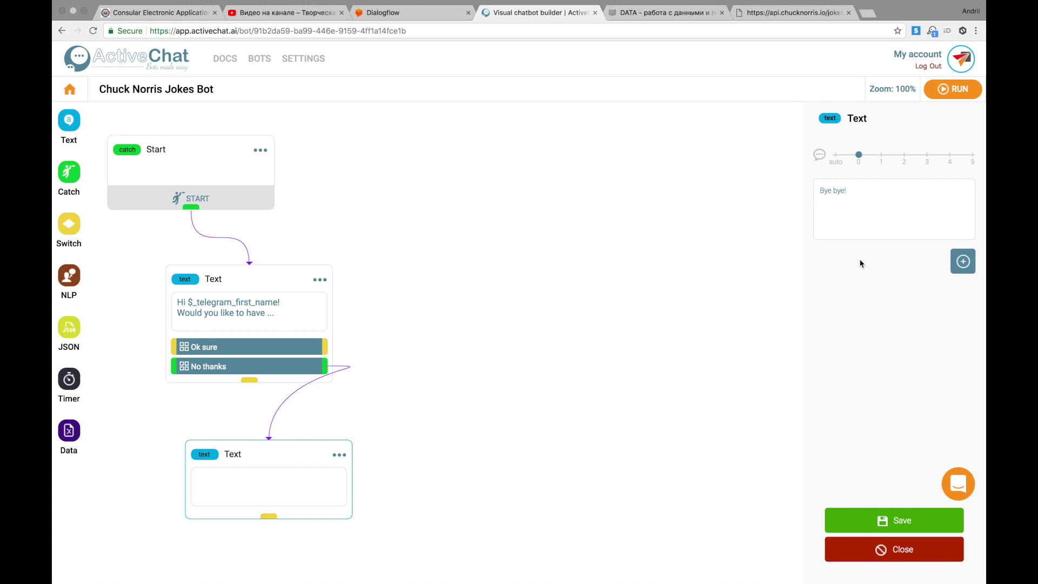
{"action": "left_click_drag", "start_coordinate": [859, 156], "coordinate": [904, 159]}
{"action": "left_click", "coordinate": [892, 520]}
Add a JSON block, route Ok sure to it, and open its settings
{"action": "left_click_drag", "start_coordinate": [69, 327], "coordinate": [421, 258]}
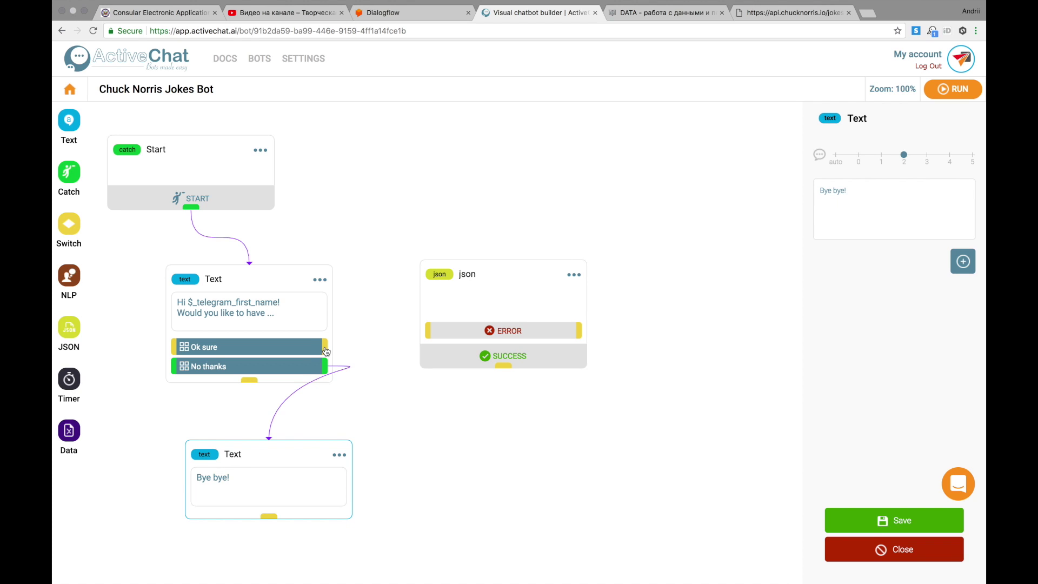
{"action": "left_click_drag", "start_coordinate": [325, 351], "coordinate": [450, 309]}
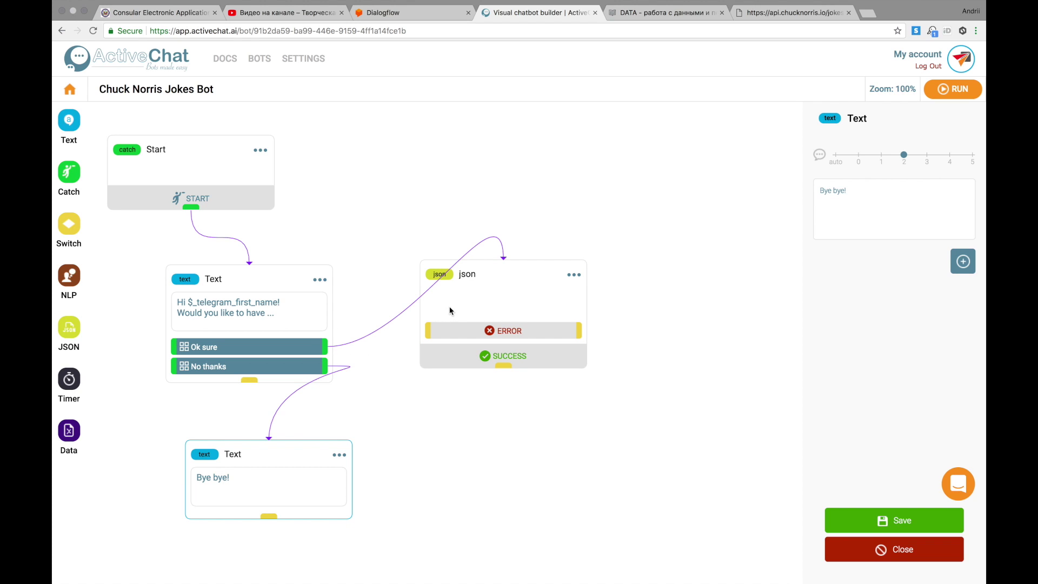
{"action": "left_click", "coordinate": [495, 301]}
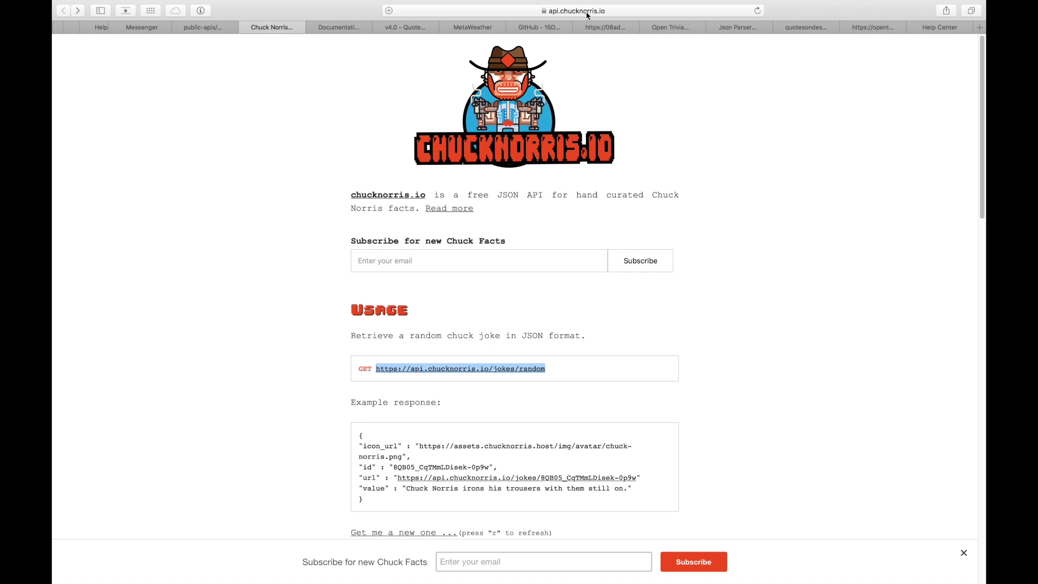
{"action": "left_click", "coordinate": [409, 372]}
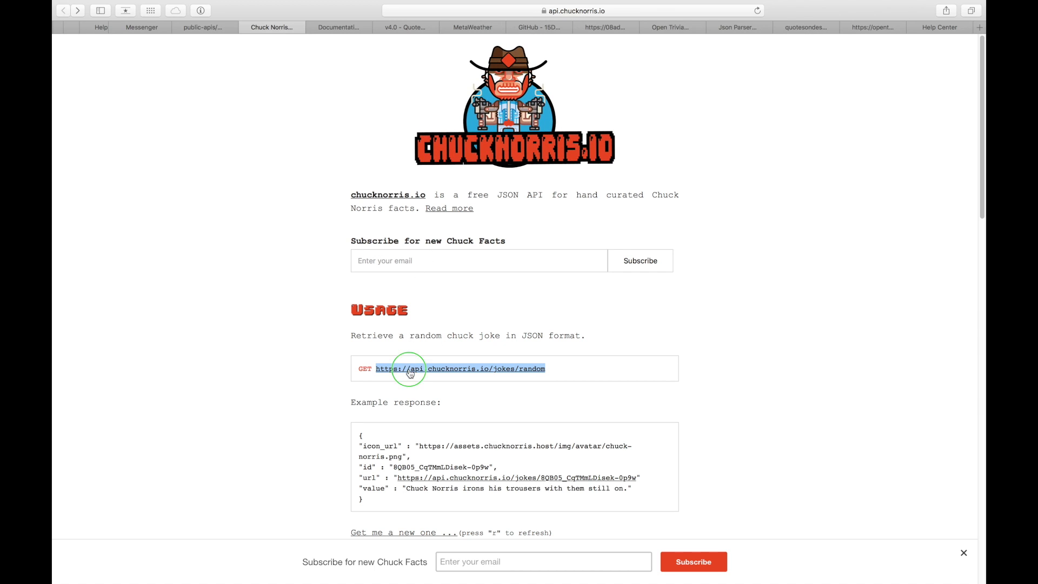
{"action": "right_click", "coordinate": [411, 372]}
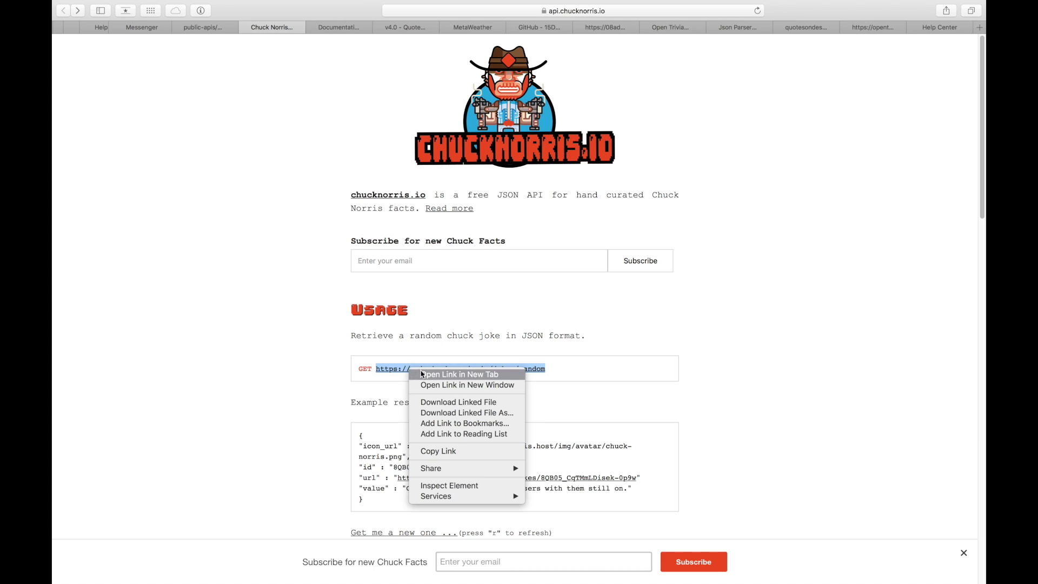
{"action": "left_click", "coordinate": [437, 451]}
{"action": "left_click", "coordinate": [297, 394]}
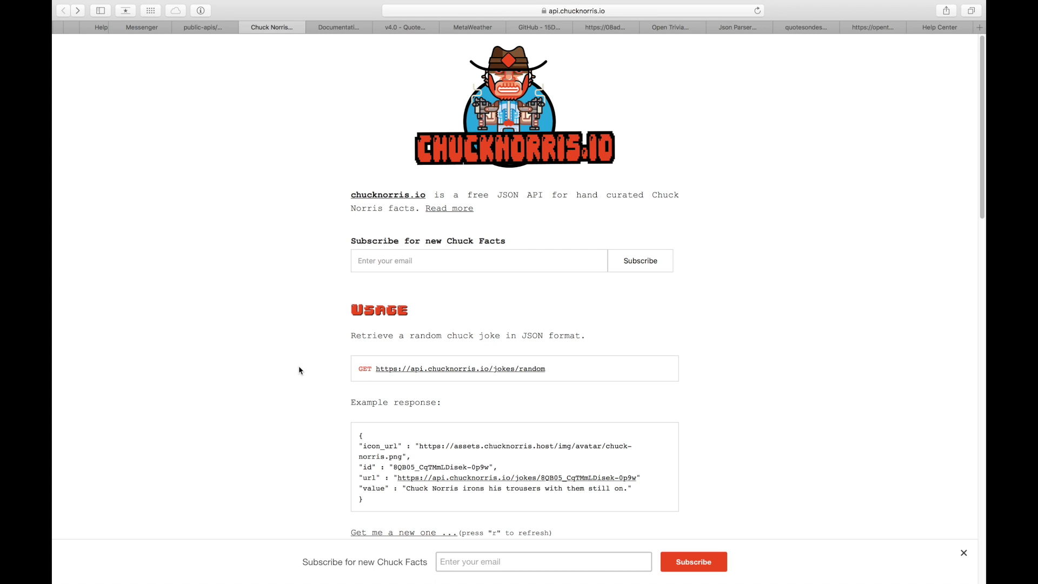
{"action": "key", "text": "super+Tab"}
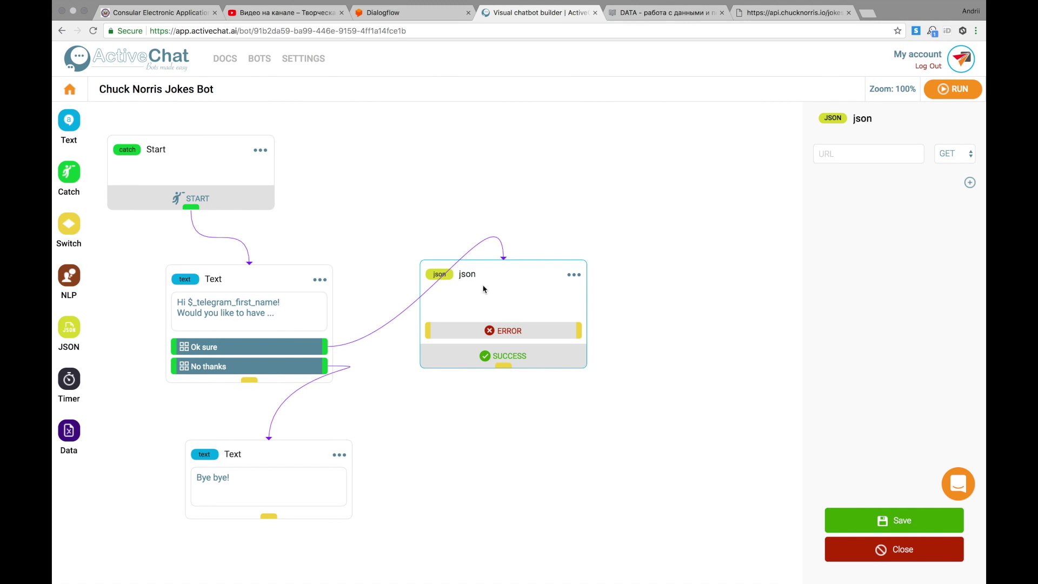
Set the json block to GET the pasted random-joke URL and save it
{"action": "left_click", "coordinate": [831, 155]}
{"action": "type", "text": "https://api.chucknorris.io/jokes/"}
{"action": "left_click", "coordinate": [951, 155]}
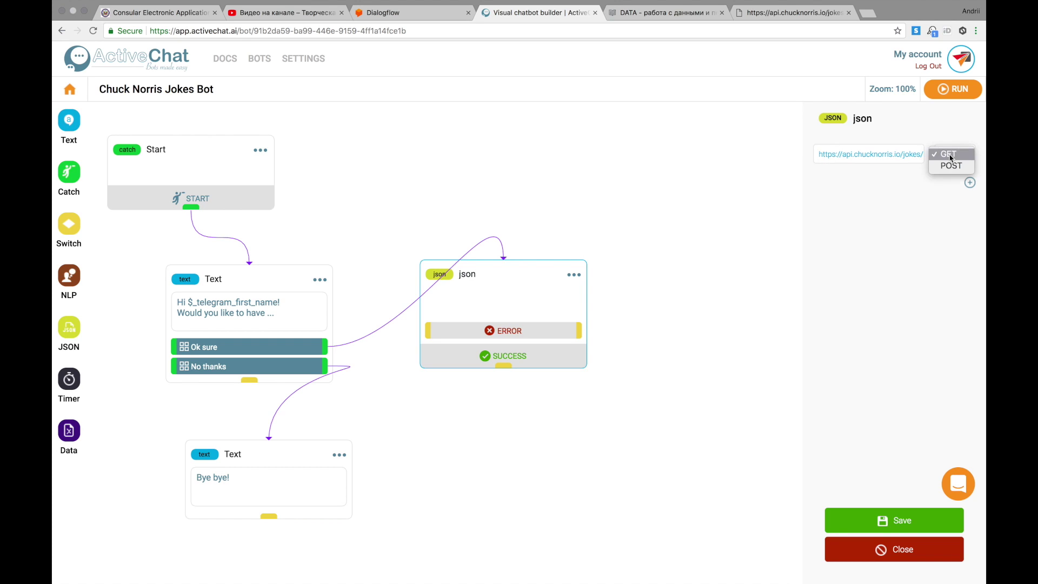
{"action": "left_click", "coordinate": [950, 157]}
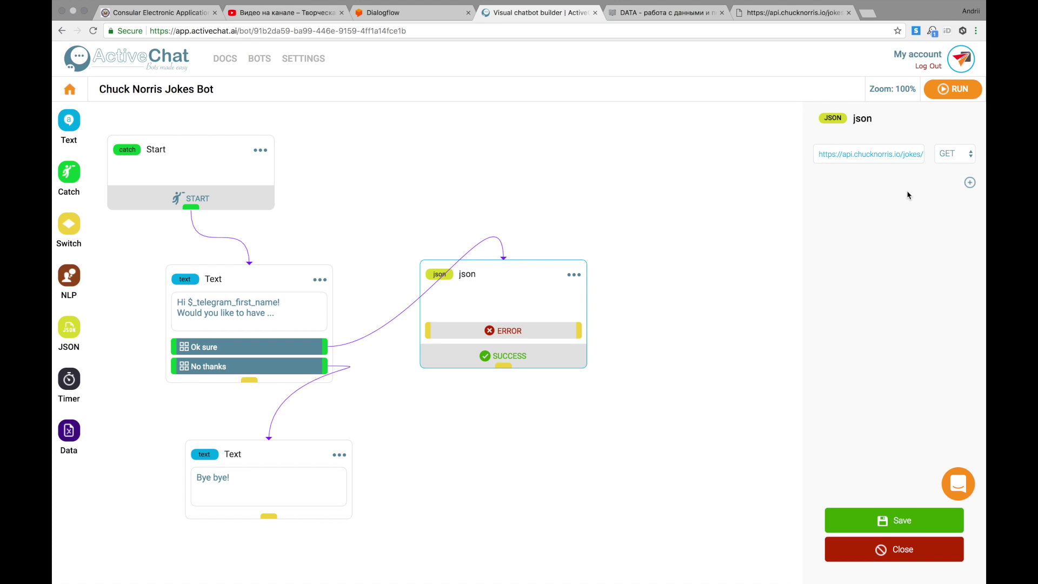
{"action": "left_click", "coordinate": [902, 520]}
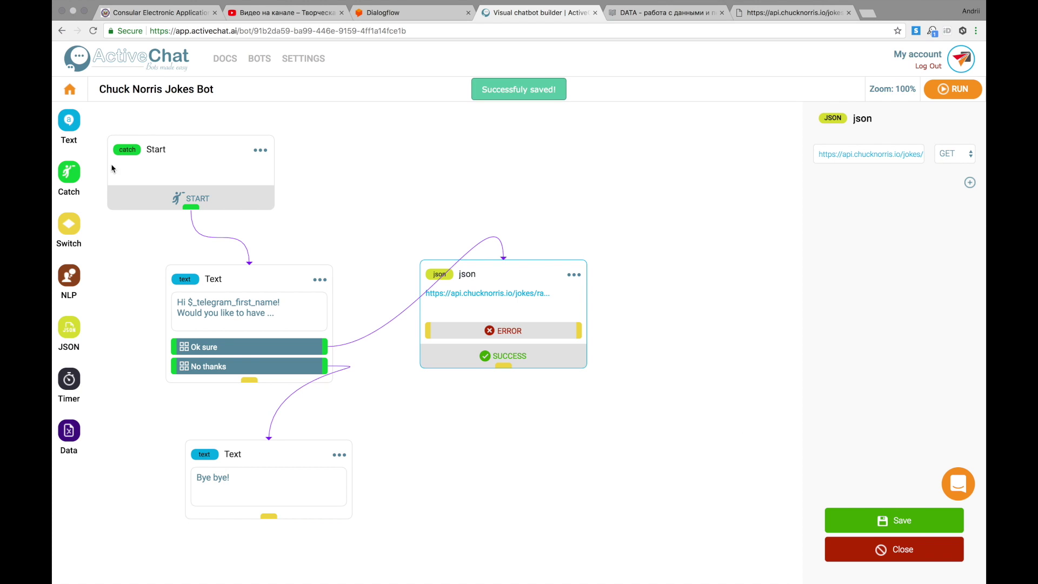
Add two Text blocks and wire the json SUCCESS and ERROR outcomes to them
{"action": "mouse_move", "coordinate": [69, 121]}
{"action": "left_click_drag", "start_coordinate": [69, 122], "coordinate": [457, 419]}
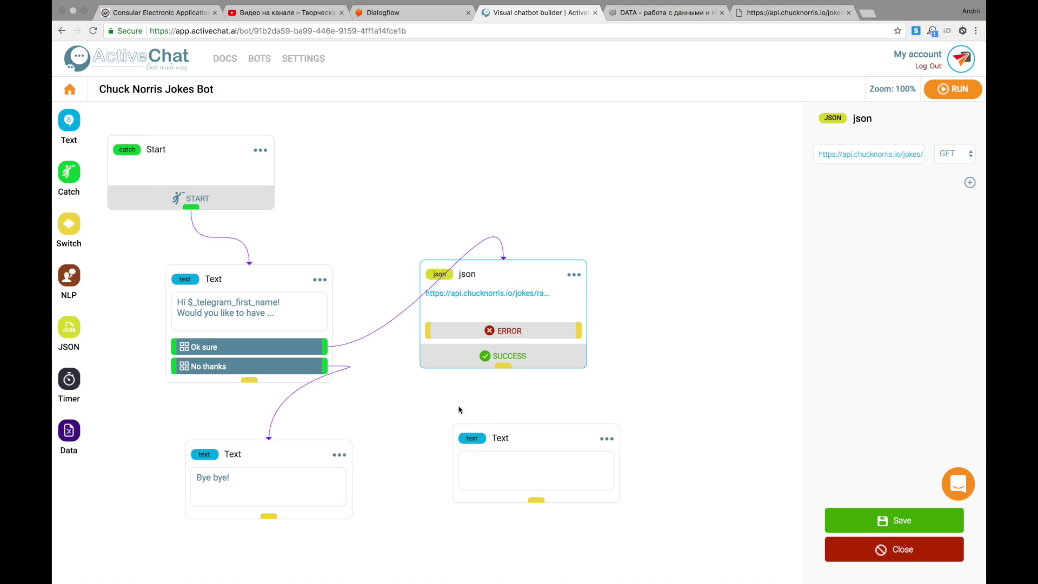
{"action": "left_click_drag", "start_coordinate": [503, 366], "coordinate": [534, 434]}
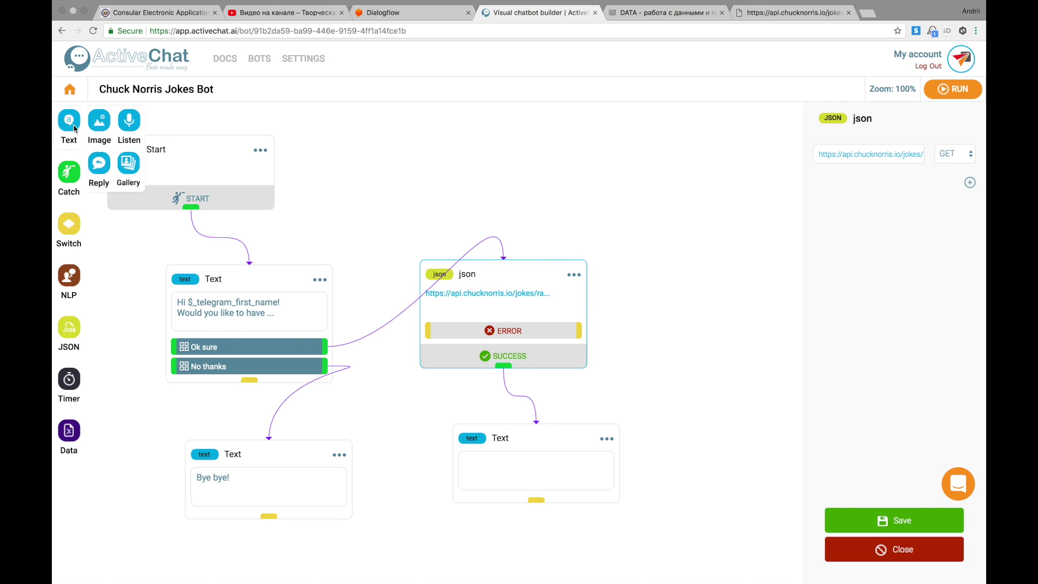
{"action": "left_click_drag", "start_coordinate": [69, 120], "coordinate": [650, 265]}
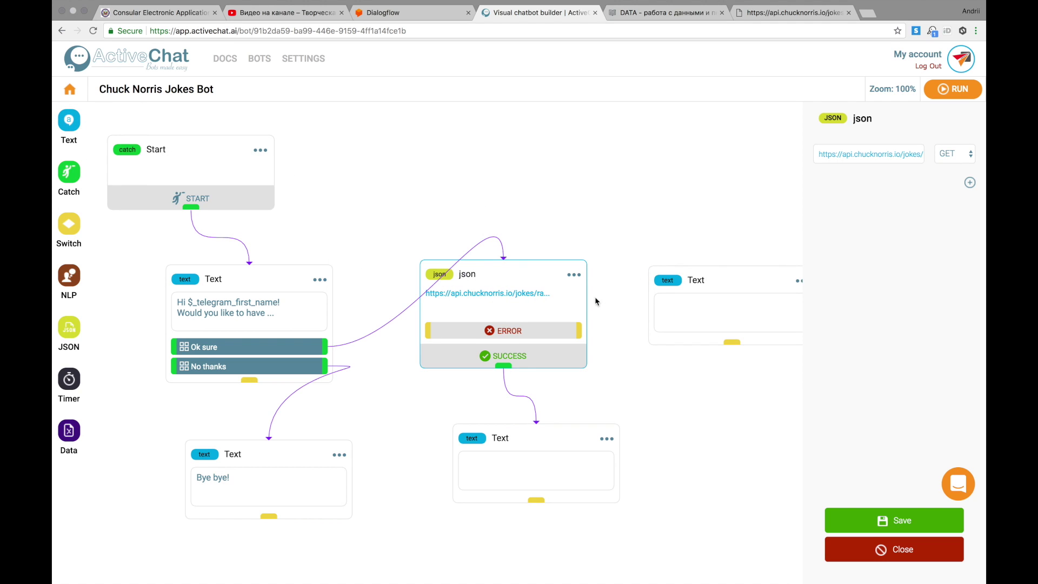
{"action": "left_click_drag", "start_coordinate": [580, 331], "coordinate": [676, 308]}
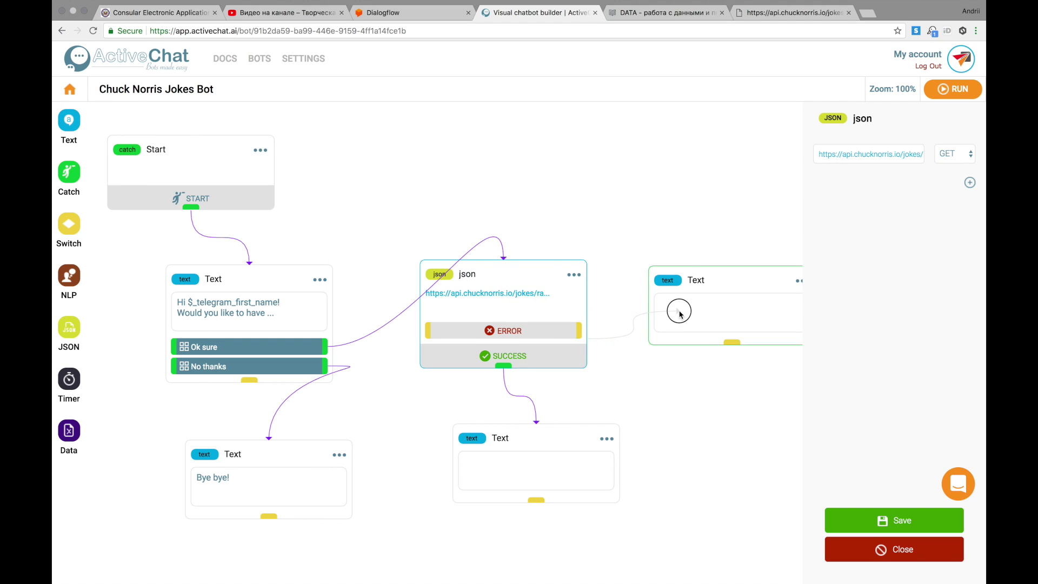
{"action": "left_click_drag", "start_coordinate": [739, 281], "coordinate": [705, 285]}
Set the SUCCESS Text block's message to $value and save it
{"action": "left_click", "coordinate": [512, 465]}
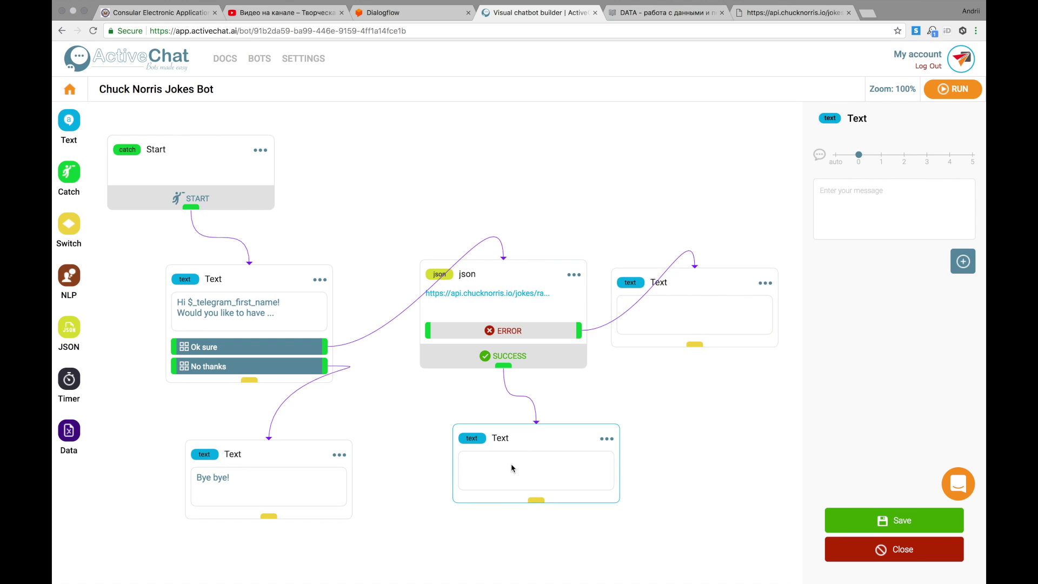
{"action": "left_click", "coordinate": [841, 193]}
{"action": "type", "text": "$value"}
{"action": "left_click", "coordinate": [873, 517]}
{"action": "key", "text": "super+Tab"}
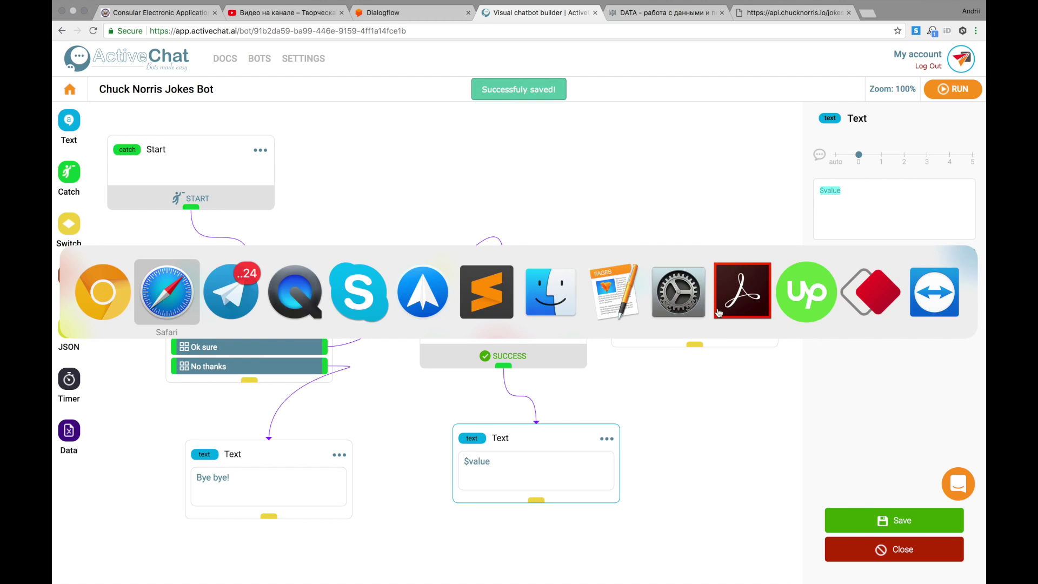
Copy the jokes/random link in Safari and load it in a new Chrome tab to view the JSON
{"action": "left_click", "coordinate": [194, 304]}
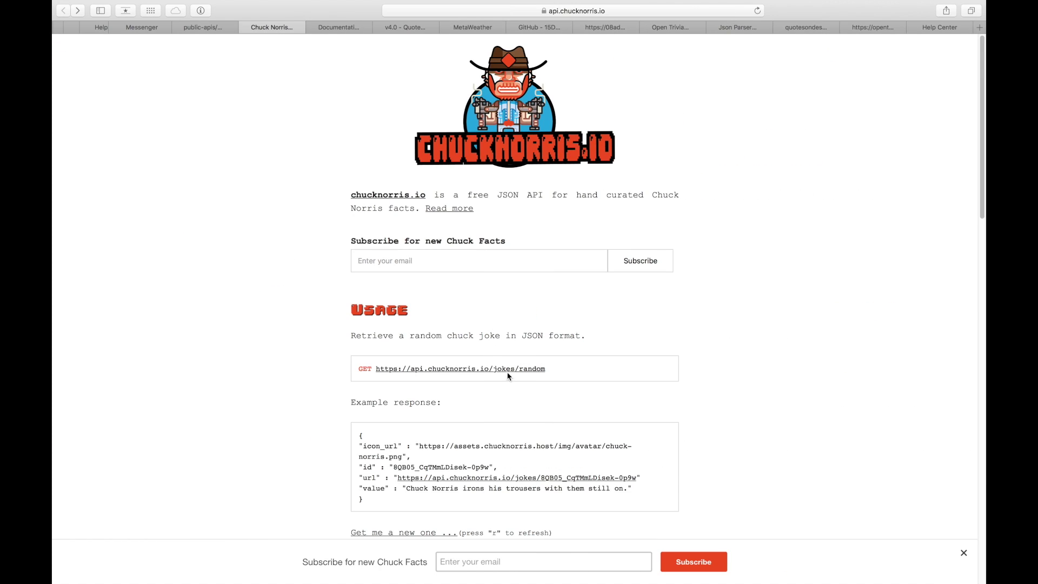
{"action": "right_click", "coordinate": [509, 370]}
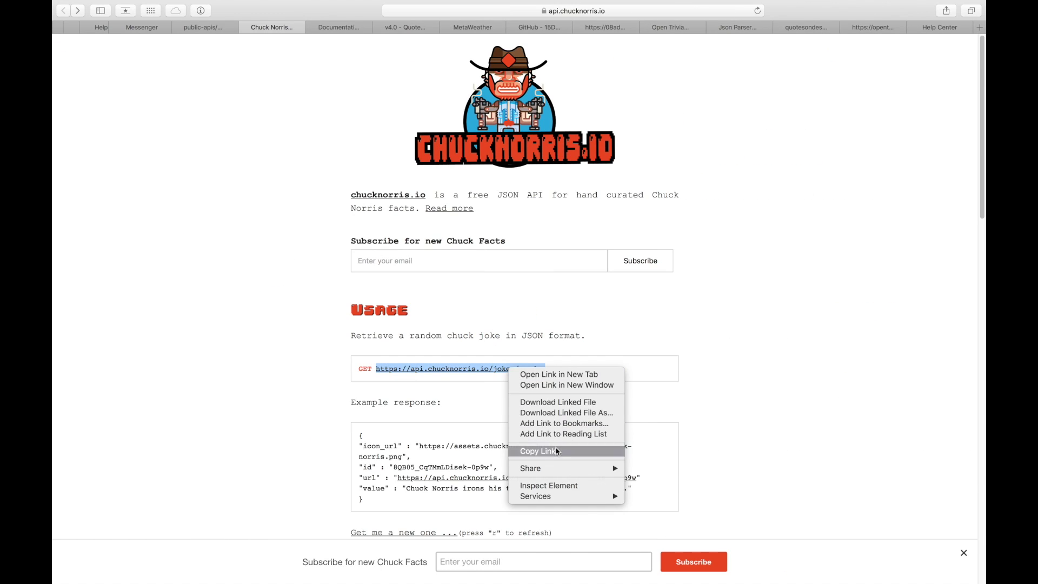
{"action": "left_click", "coordinate": [557, 450]}
{"action": "key", "text": "super+Tab"}
{"action": "key", "text": "super+t"}
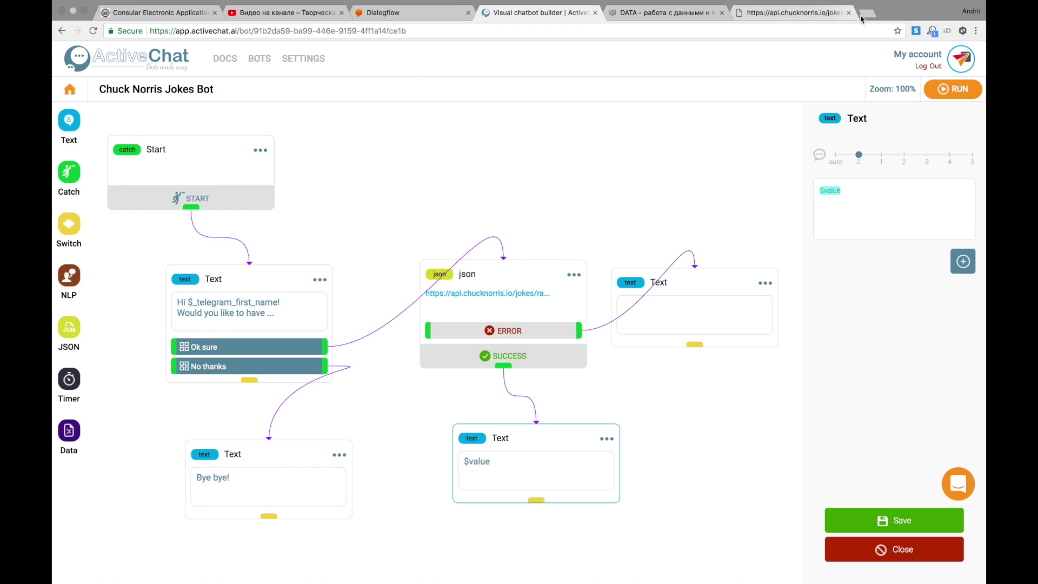
{"action": "key", "text": "super+v"}
{"action": "key", "text": "Return"}
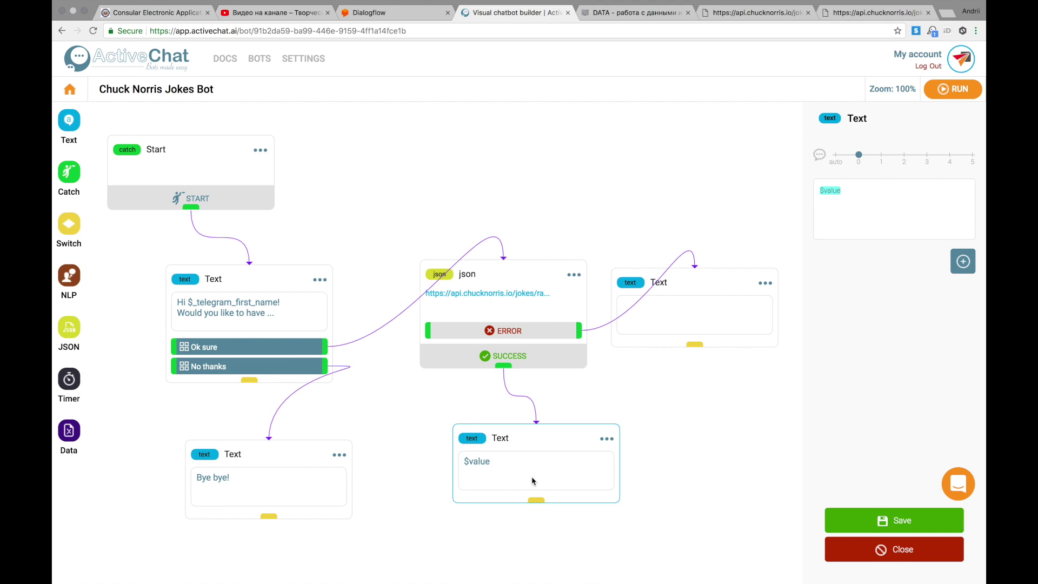
Add a new Text block, connect it after the $value joke block, and place it below
{"action": "mouse_move", "coordinate": [68, 120]}
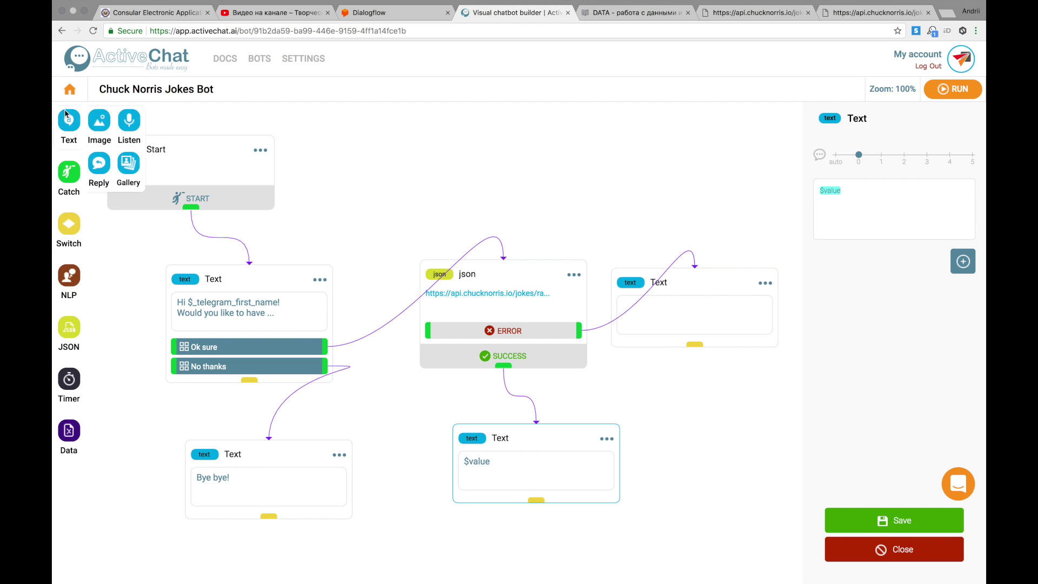
{"action": "left_click", "coordinate": [122, 141]}
{"action": "left_click_drag", "start_coordinate": [121, 141], "coordinate": [643, 452]}
{"action": "left_click_drag", "start_coordinate": [537, 500], "coordinate": [713, 481]}
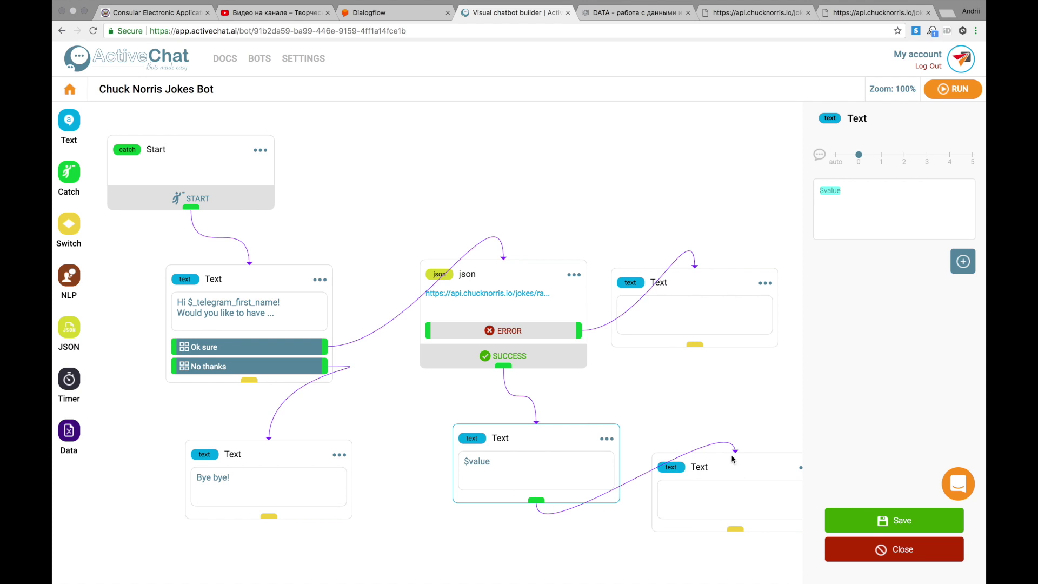
{"action": "scroll", "coordinate": [665, 272], "scroll_direction": "down", "scroll_amount": 5}
{"action": "scroll", "coordinate": [664, 272], "scroll_direction": "right", "scroll_amount": 2}
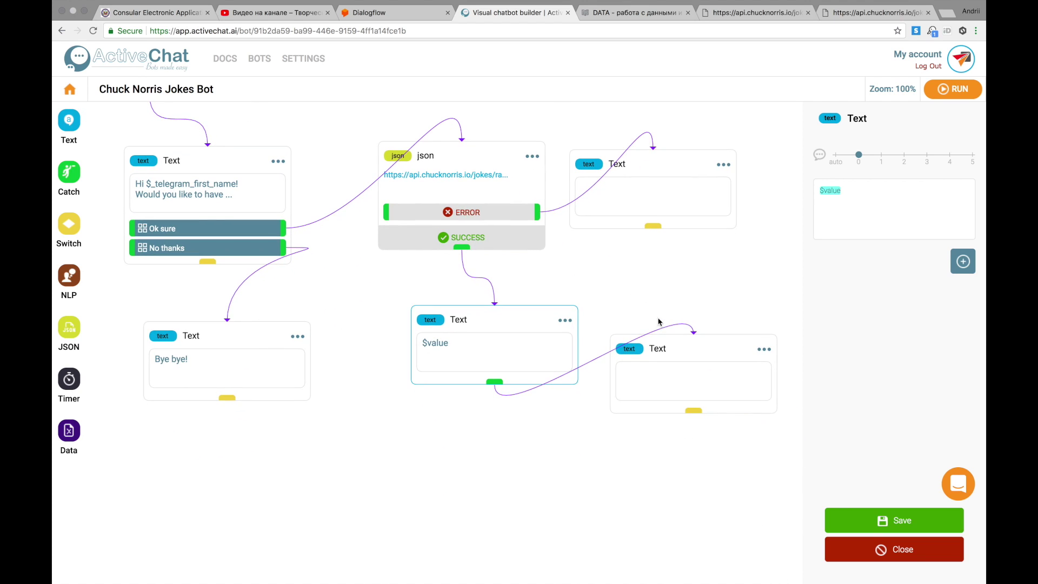
{"action": "left_click_drag", "start_coordinate": [683, 351], "coordinate": [506, 445]}
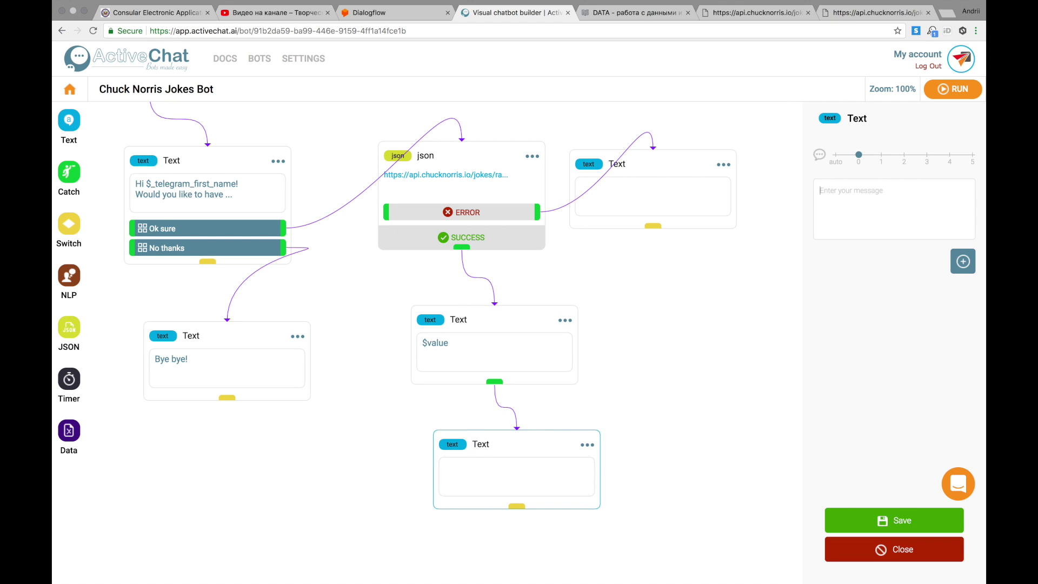
Write 'Would you like some more?' with Sure! and No thanks reply buttons, and save
{"action": "type", "text": "Would you like some more?"}
{"action": "mouse_move", "coordinate": [966, 263]}
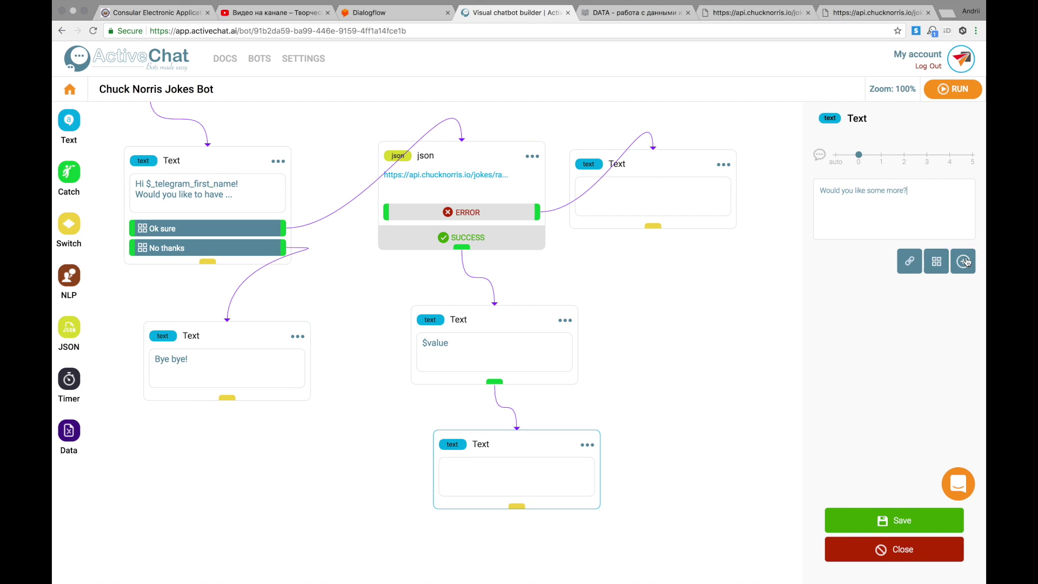
{"action": "left_click", "coordinate": [936, 265]}
{"action": "type", "text": "Sure!"}
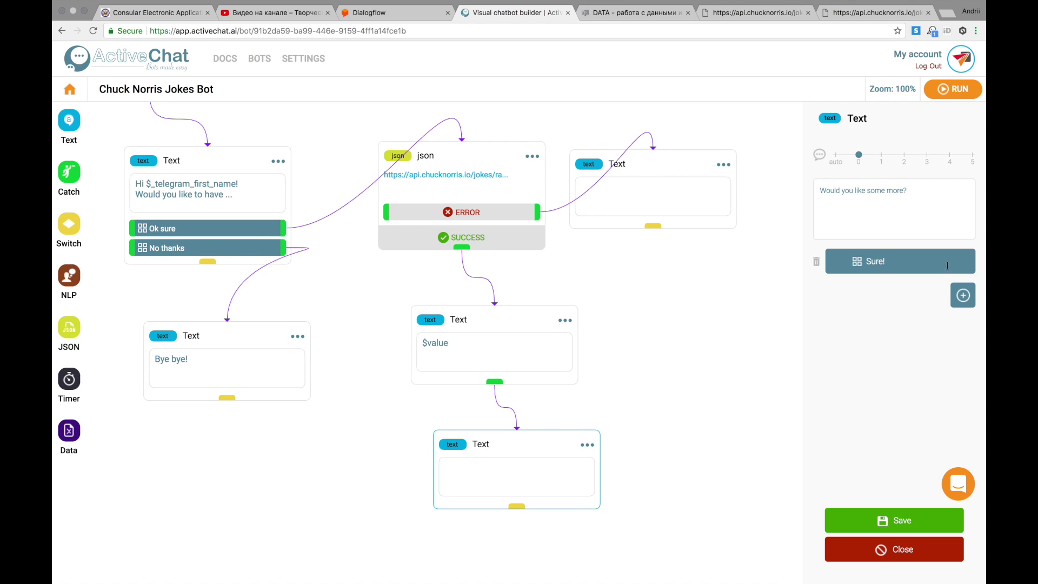
{"action": "mouse_move", "coordinate": [963, 295]}
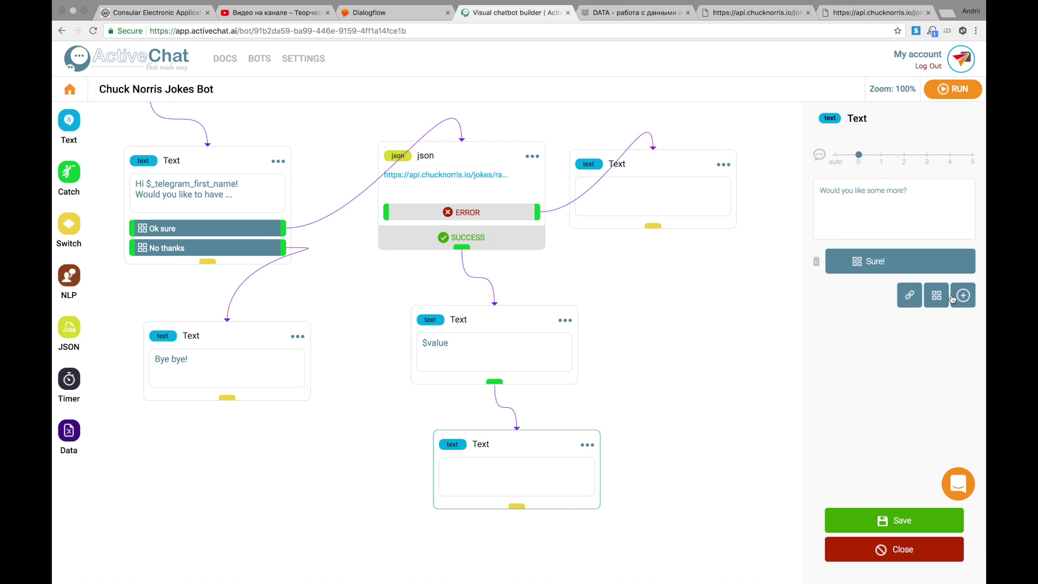
{"action": "left_click", "coordinate": [935, 297]}
{"action": "type", "text": "No"}
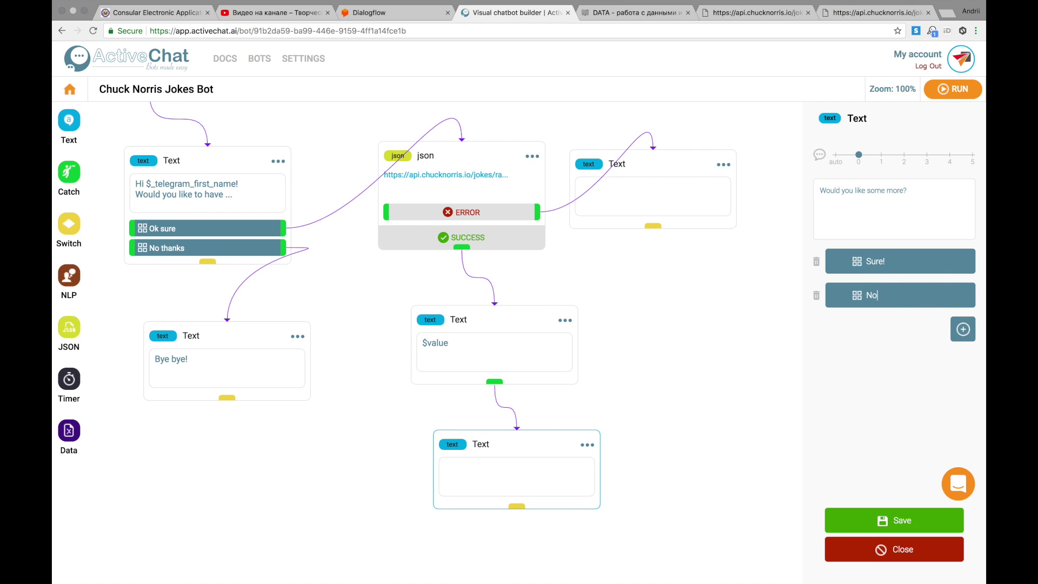
{"action": "type", "text": " thanks"}
{"action": "left_click", "coordinate": [908, 519]}
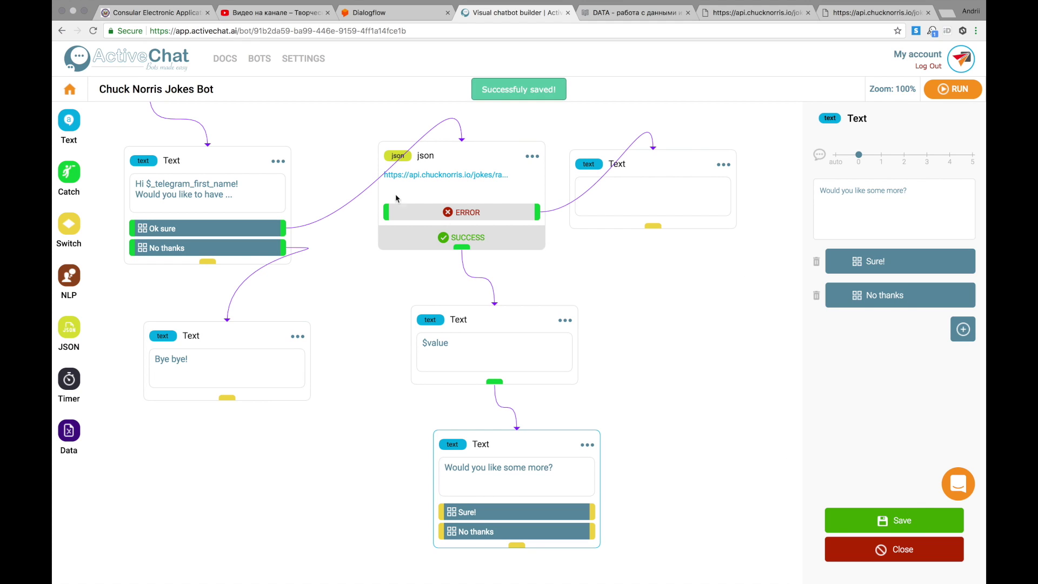
Delete the extra empty Text node and nudge the error-reply node slightly right
{"action": "left_click_drag", "start_coordinate": [69, 126], "coordinate": [643, 298]}
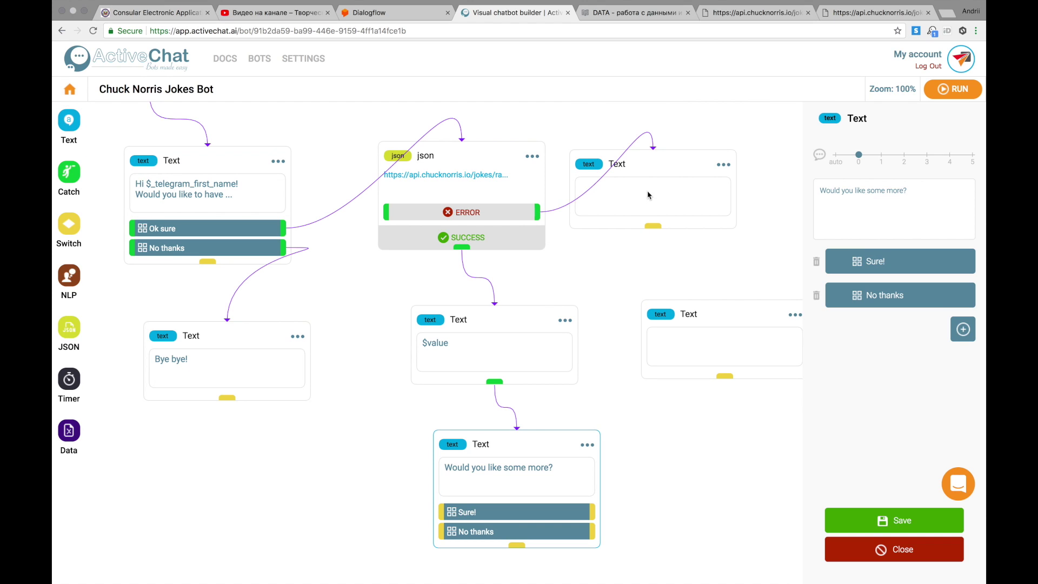
{"action": "left_click", "coordinate": [793, 316]}
{"action": "left_click", "coordinate": [801, 295]}
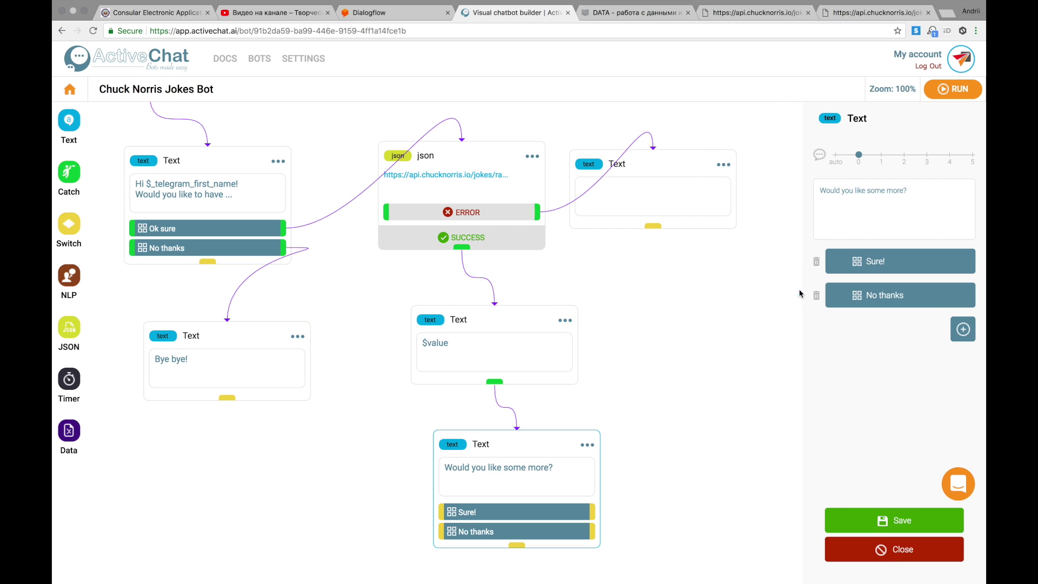
{"action": "left_click_drag", "start_coordinate": [685, 175], "coordinate": [703, 182]}
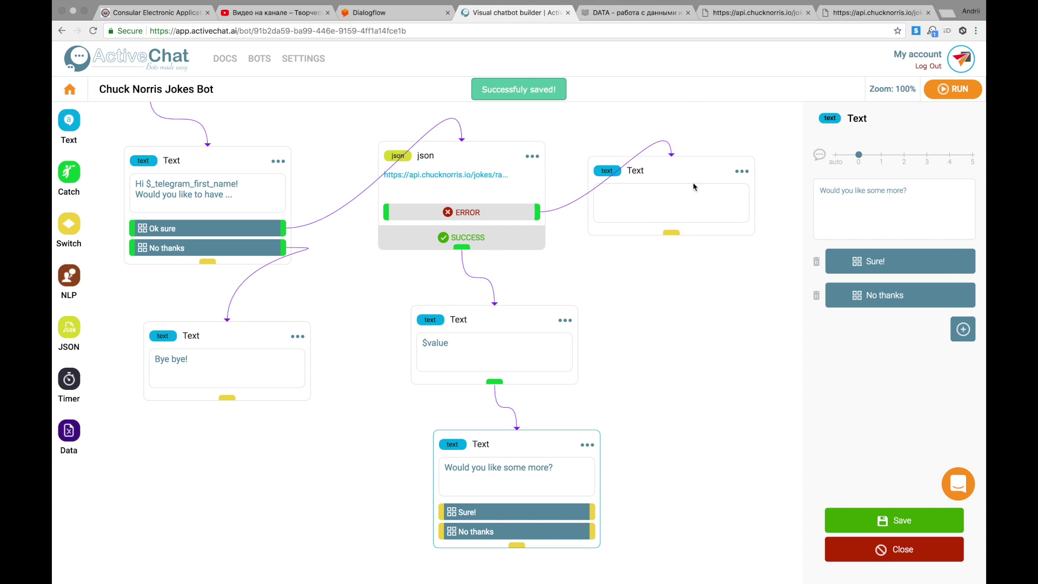
Make the error node reply 'Something is wrong, sorry...' and save the flow
{"action": "left_click", "coordinate": [850, 201]}
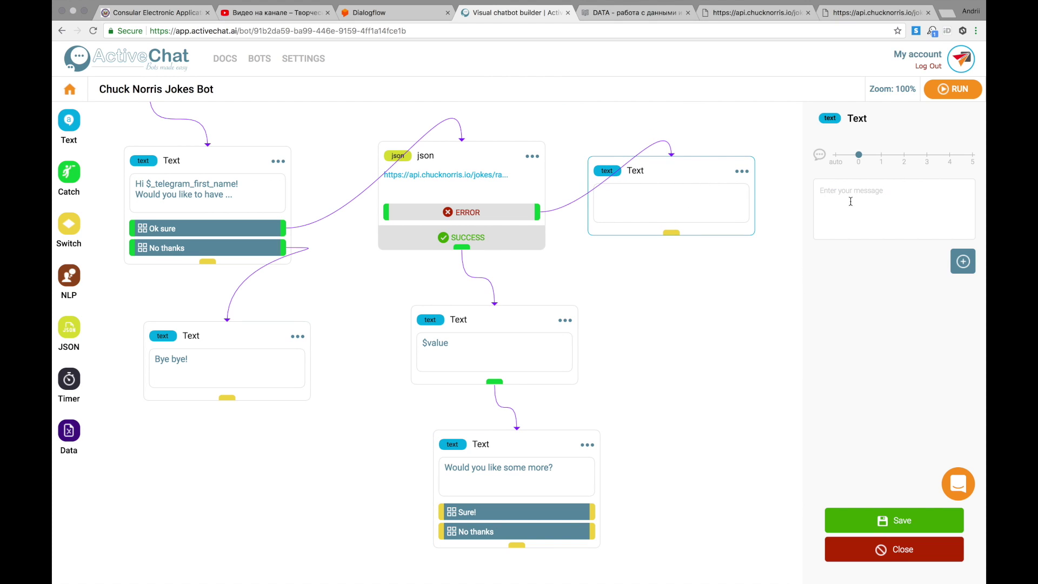
{"action": "type", "text": "T"}
{"action": "key", "text": "BackSpace"}
{"action": "type", "text": "Something is wrong, sorry..."}
{"action": "left_click", "coordinate": [901, 521]}
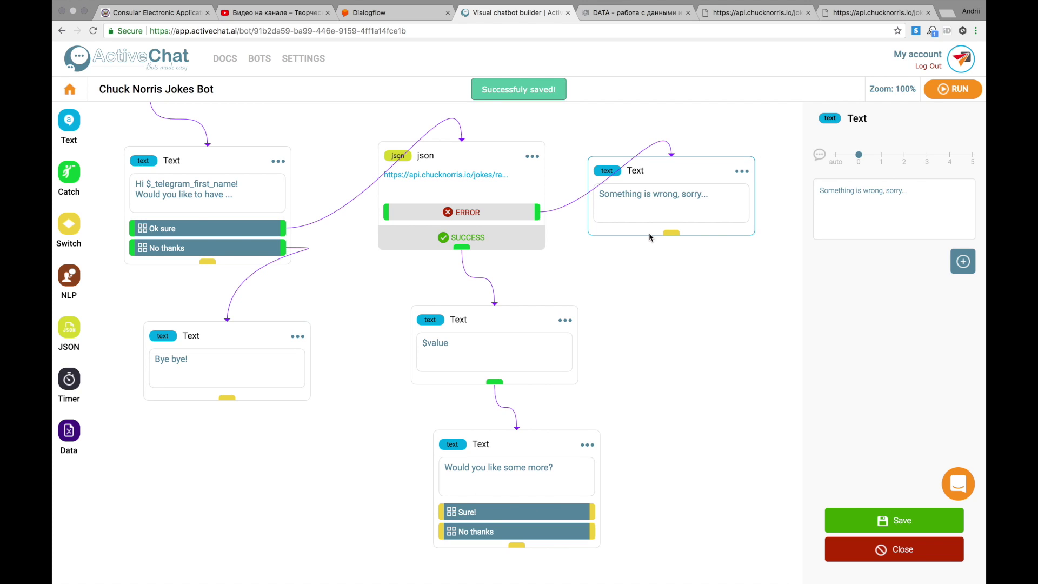
{"action": "left_click", "coordinate": [678, 236]}
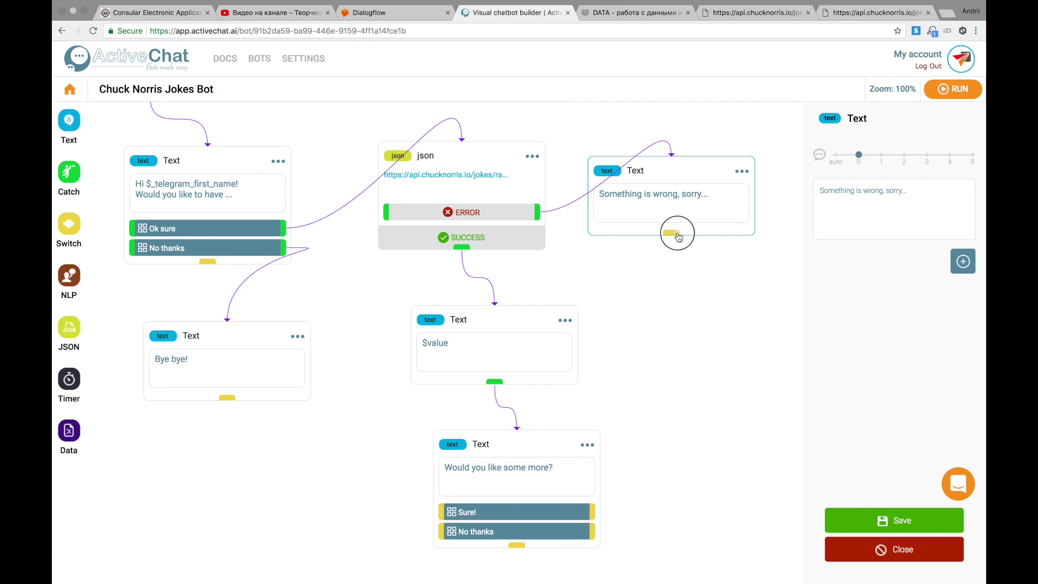
Link the error reply to the follow-up question and No thanks to Bye bye!, then save
{"action": "left_click_drag", "start_coordinate": [679, 235], "coordinate": [401, 152]}
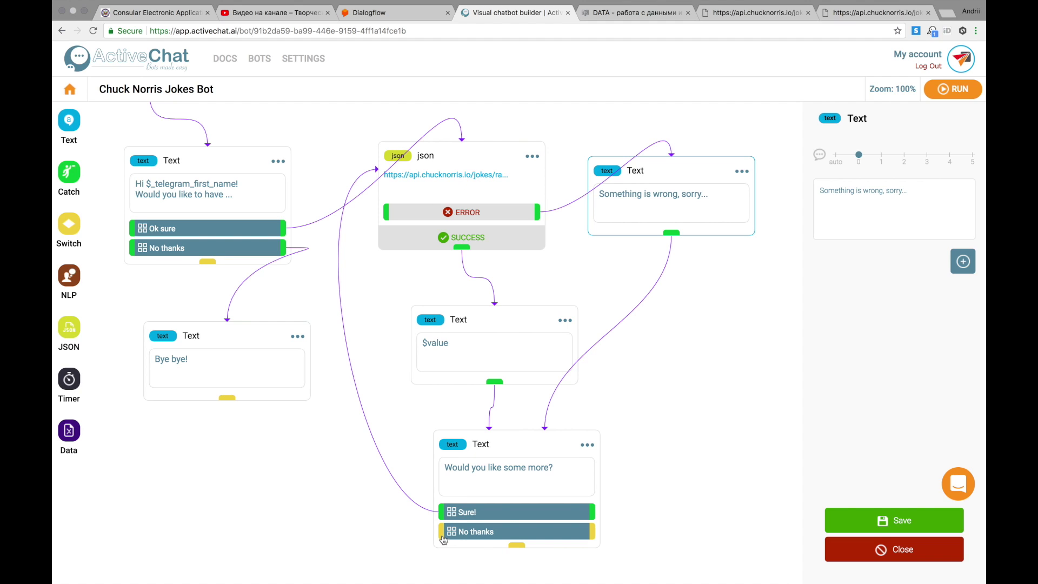
{"action": "left_click_drag", "start_coordinate": [443, 534], "coordinate": [242, 335]}
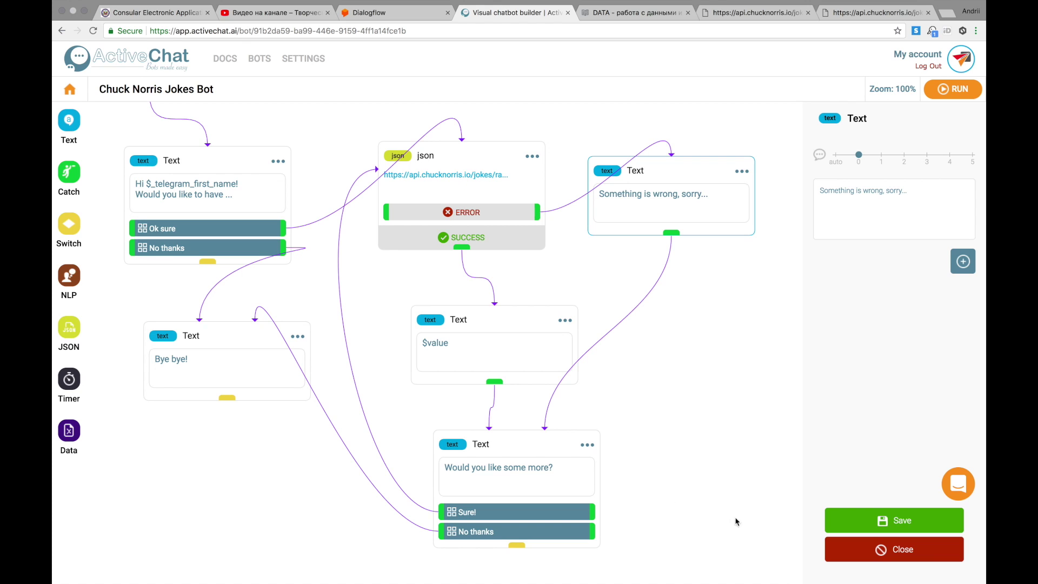
{"action": "left_click", "coordinate": [902, 522]}
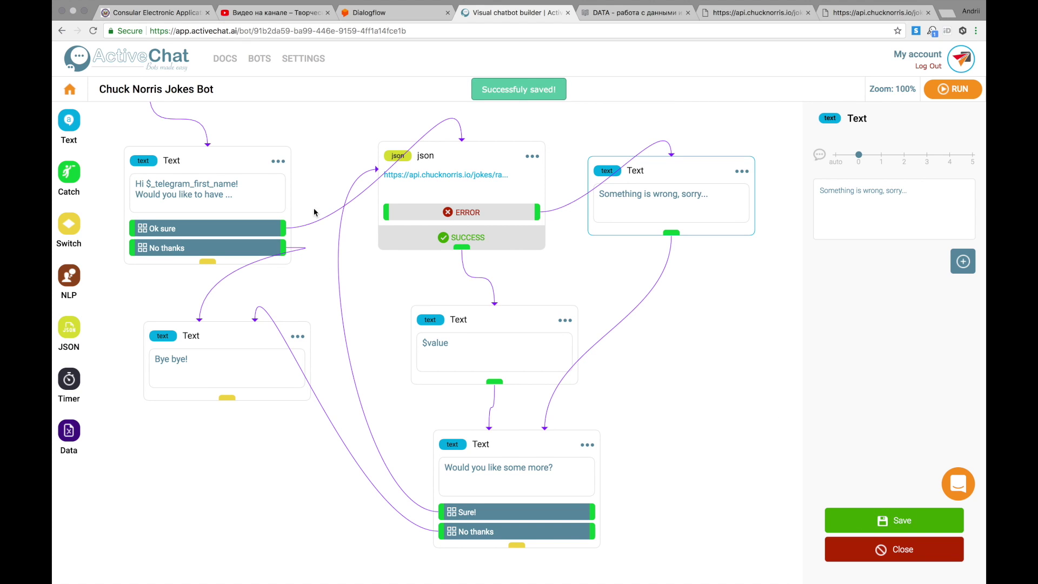
Build the Chuck Norris Jokes Bot with RUN and go to Telegram
{"action": "left_click_drag", "start_coordinate": [314, 199], "coordinate": [315, 239]}
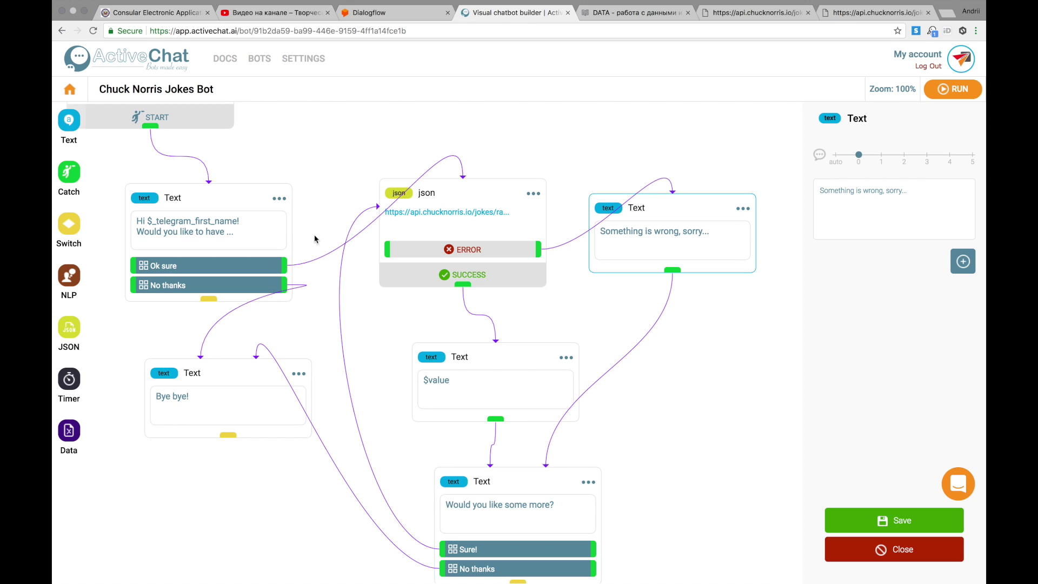
{"action": "left_click", "coordinate": [946, 93]}
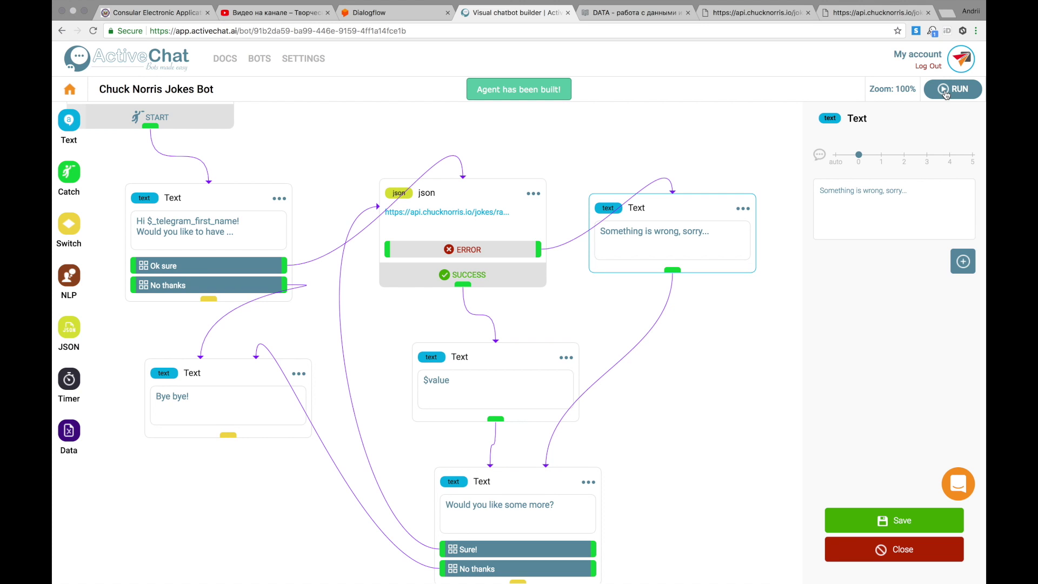
{"action": "key", "text": "super+Tab"}
{"action": "key", "text": "super+Tab"}
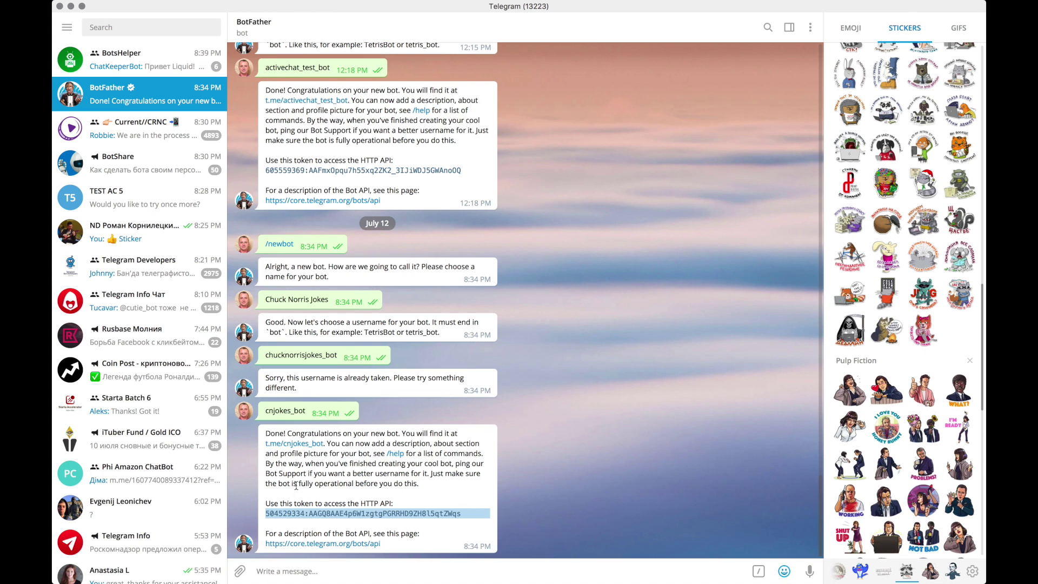
Open t.me/cnjokes_bot from the BotFather chat and start it, then return to the flow editor
{"action": "left_click", "coordinate": [301, 447]}
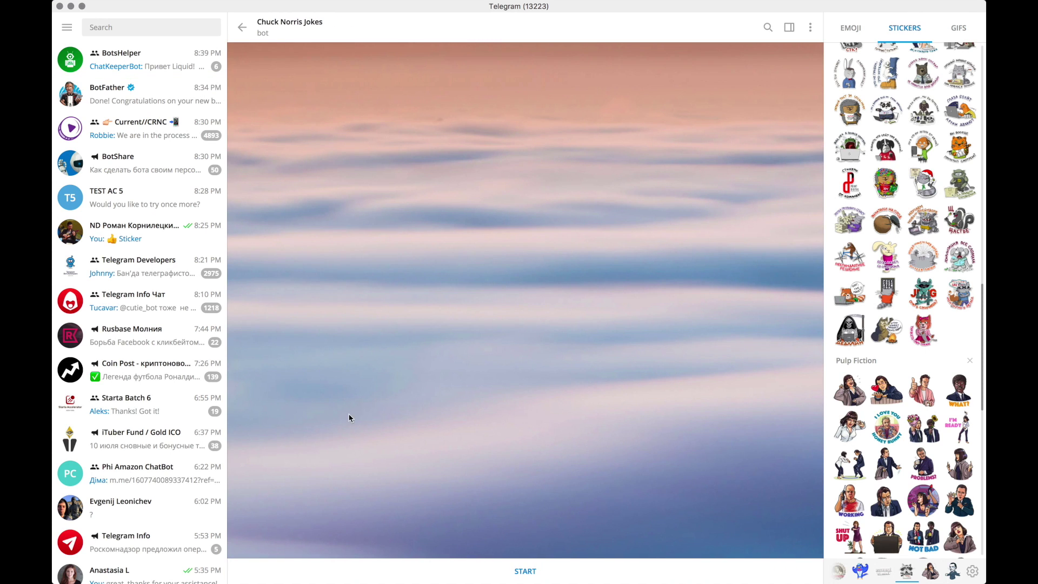
{"action": "left_click", "coordinate": [529, 574]}
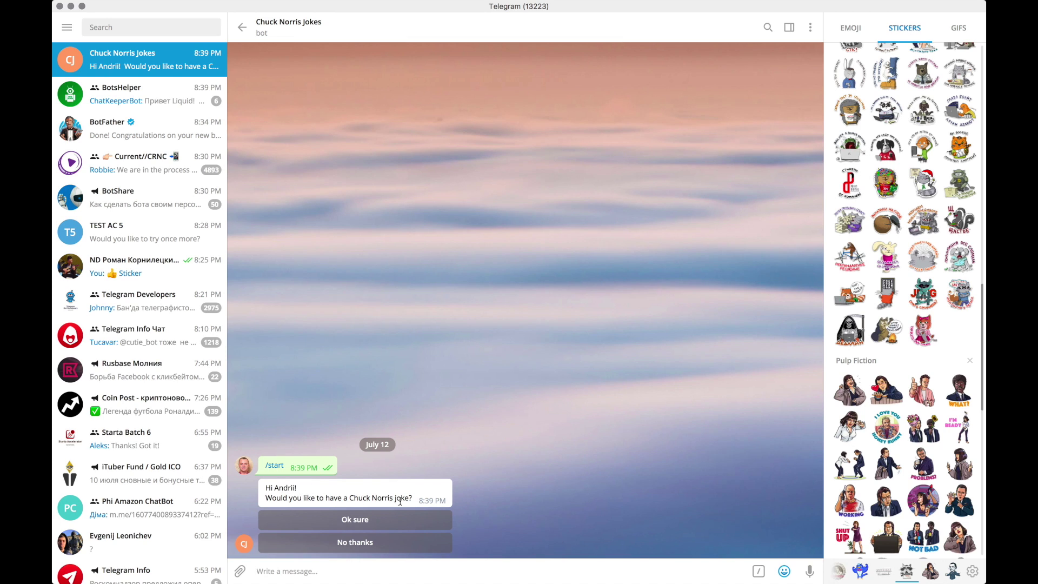
{"action": "key", "text": "super+Tab"}
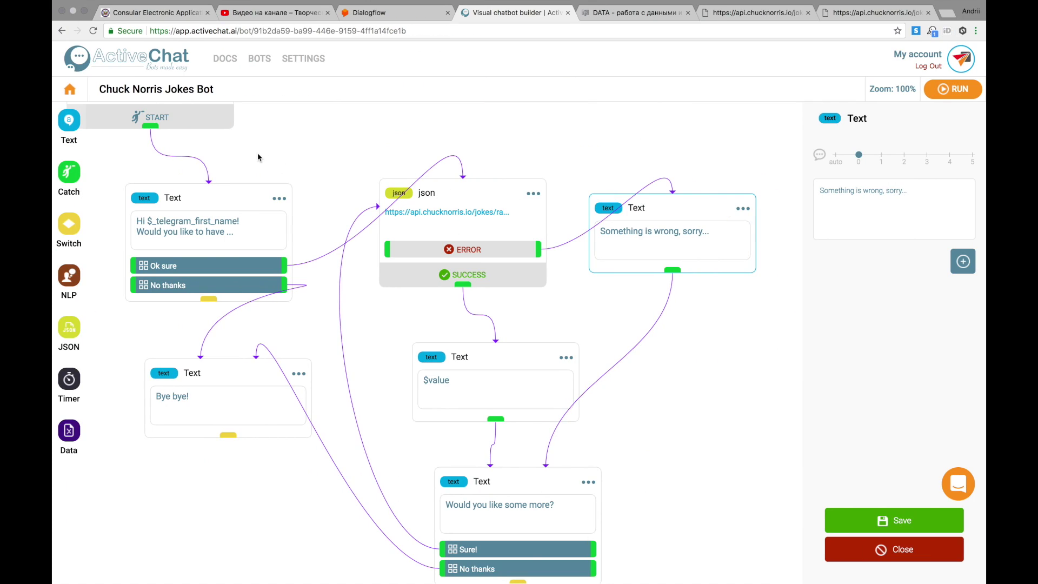
Review the greeting node's message and its Ok sure / No thanks choices, then return to Telegram
{"action": "left_click_drag", "start_coordinate": [258, 158], "coordinate": [355, 229]}
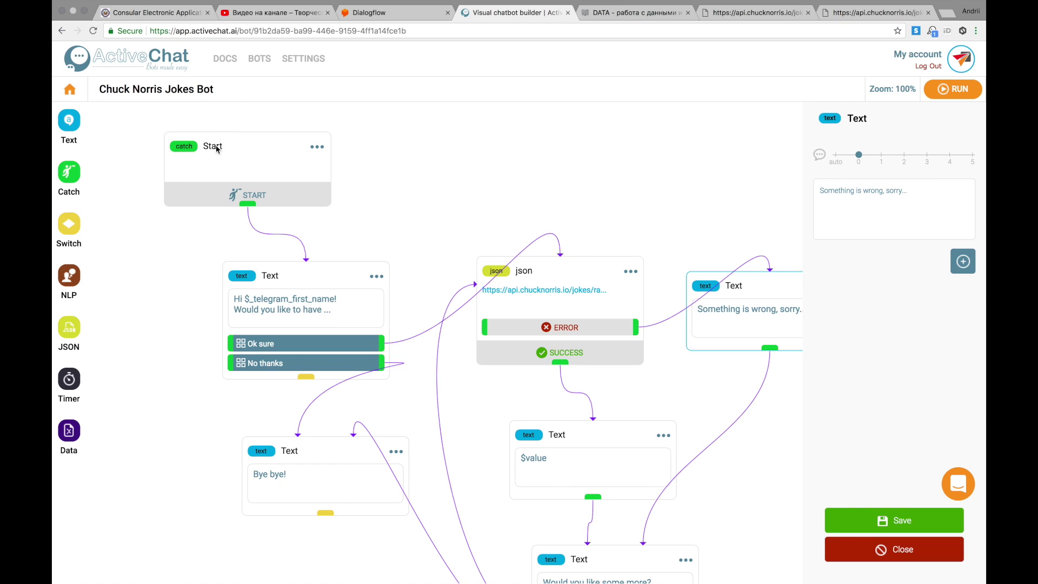
{"action": "left_click", "coordinate": [291, 279]}
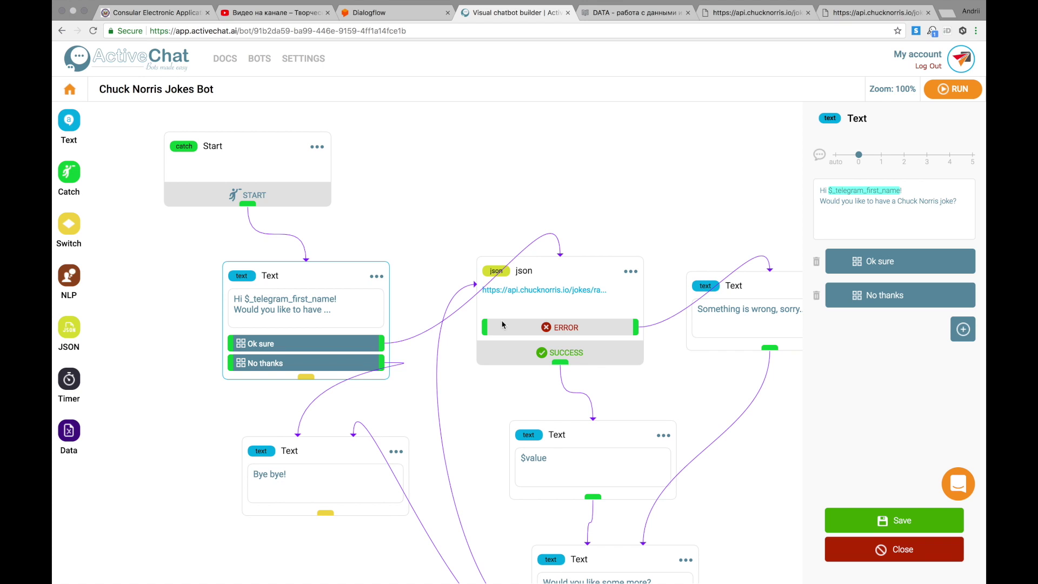
{"action": "key", "text": "super+Tab"}
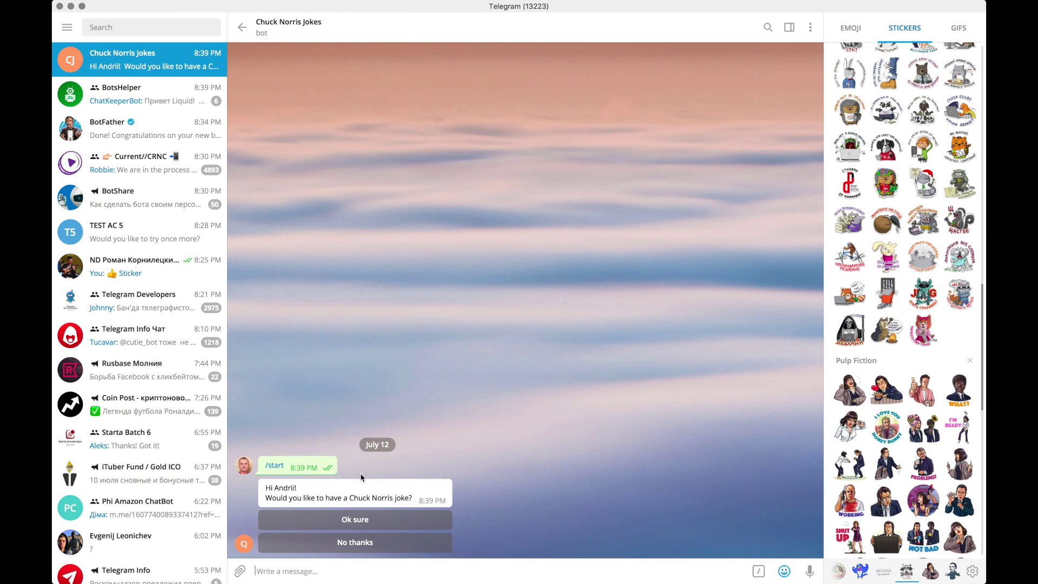
Choose No thanks on the joke offer to get the bot's 'Bye bye!' reply
{"action": "left_click", "coordinate": [355, 544]}
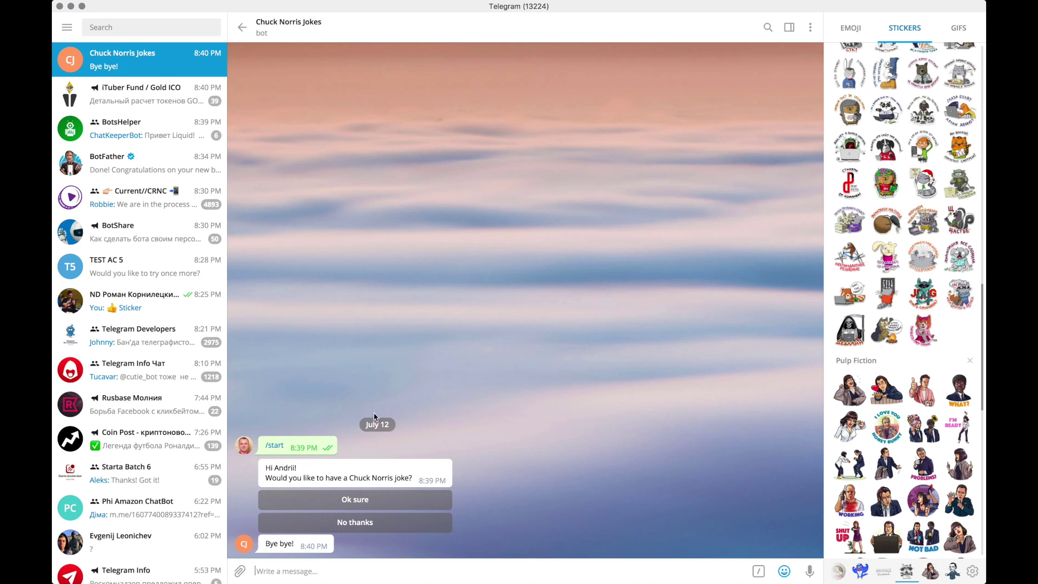
Inspect the Bye bye! node's message in the flow editor, then return to Telegram
{"action": "key", "text": "ctrl+Right"}
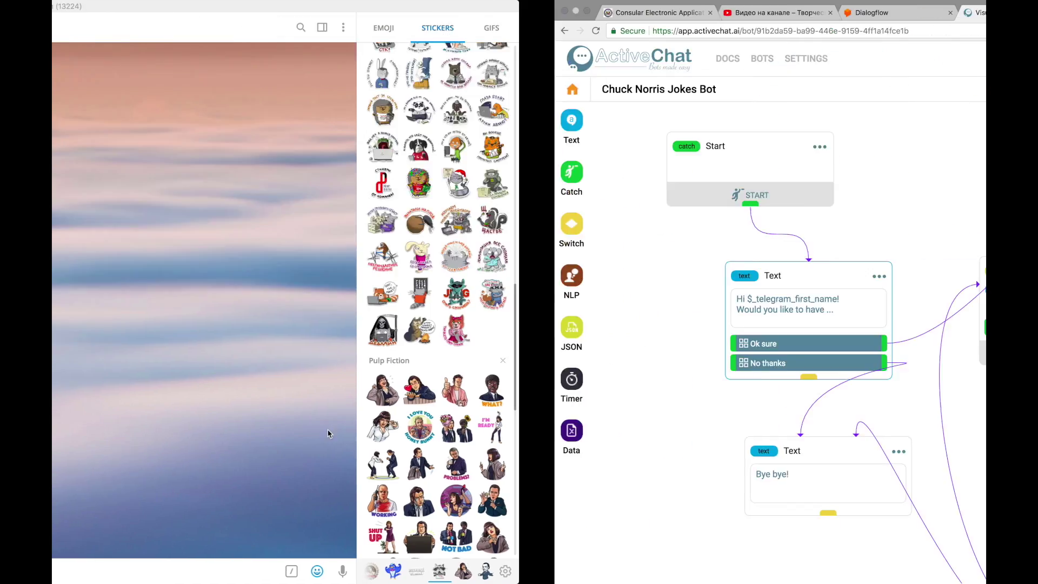
{"action": "left_click", "coordinate": [311, 450]}
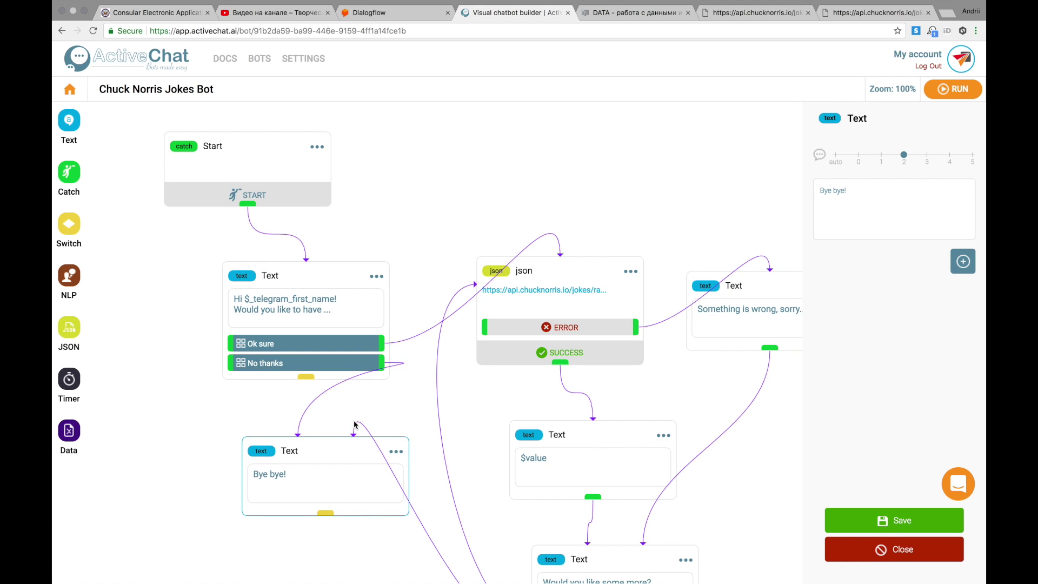
{"action": "key", "text": "super+Tab"}
Restart the bot with /start, accept with Ok sure, and highlight the returned joke
{"action": "left_click", "coordinate": [275, 446]}
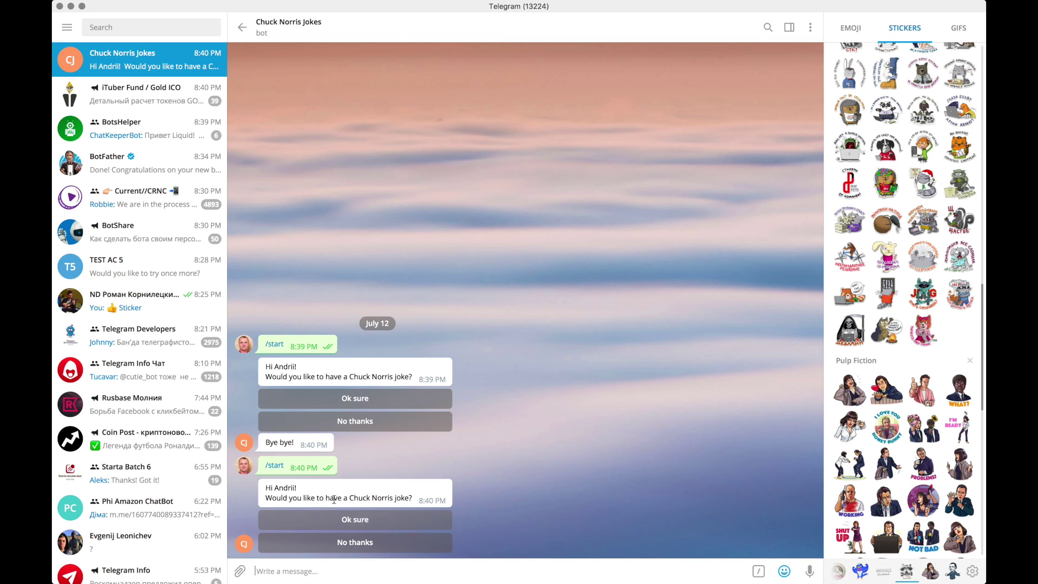
{"action": "left_click", "coordinate": [337, 520]}
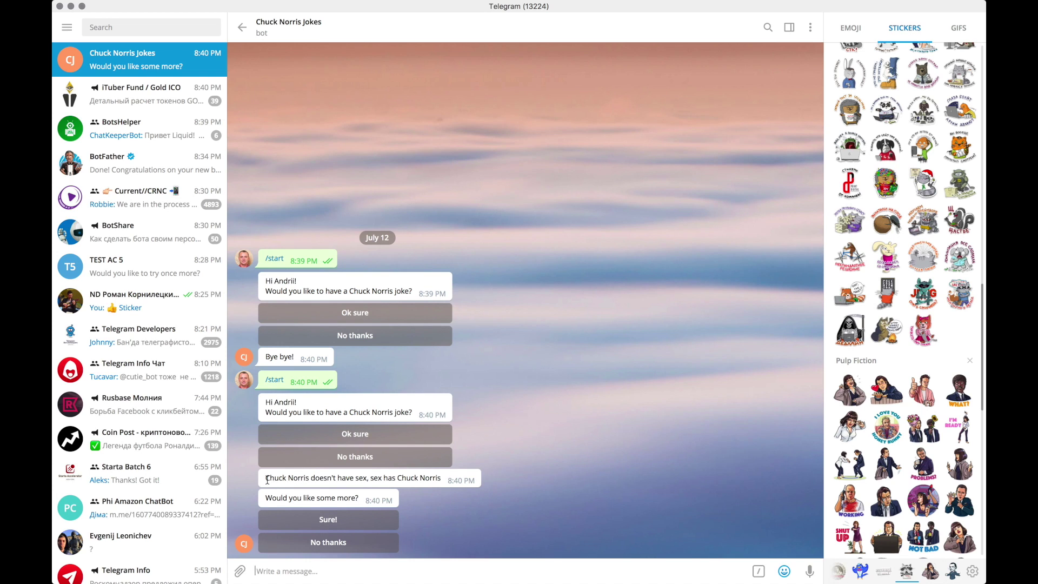
{"action": "left_click_drag", "start_coordinate": [265, 479], "coordinate": [446, 478]}
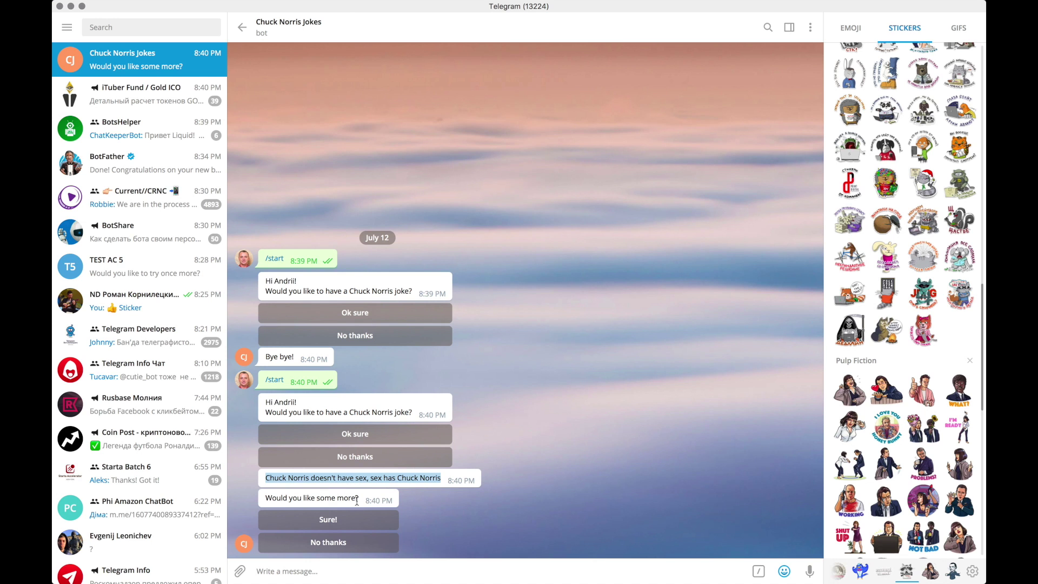
{"action": "key", "text": "super+Tab"}
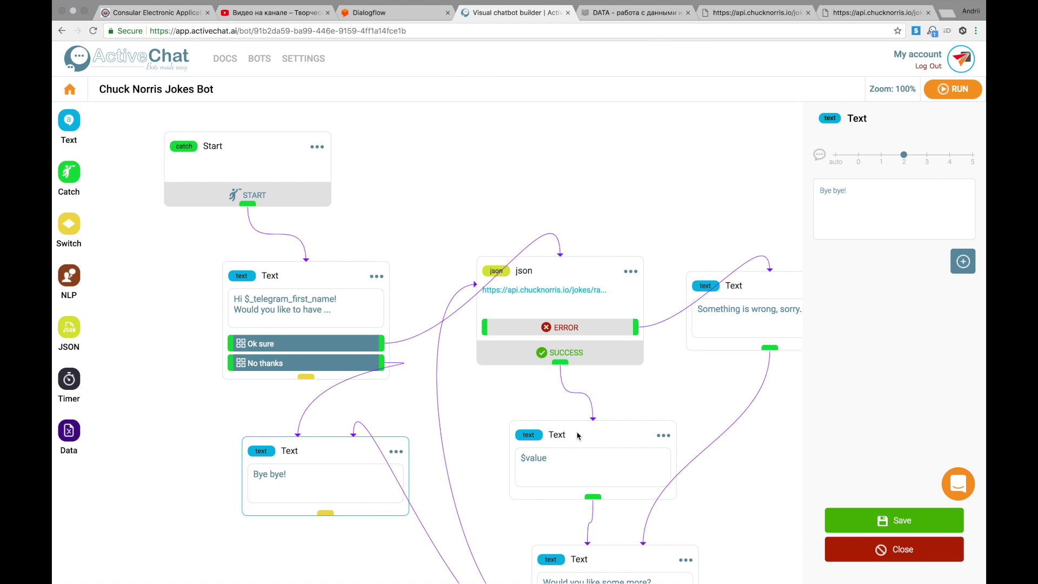
Move the $value node and the 'Would you like some more?' node up closer together
{"action": "left_click_drag", "start_coordinate": [578, 439], "coordinate": [557, 419]}
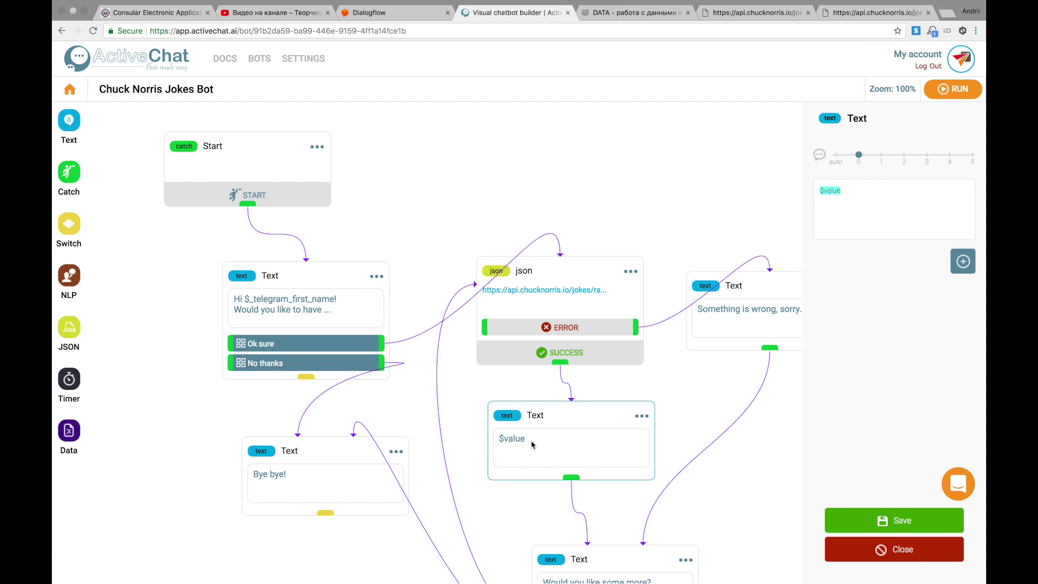
{"action": "left_click", "coordinate": [616, 553]}
{"action": "left_click_drag", "start_coordinate": [616, 553], "coordinate": [614, 520]}
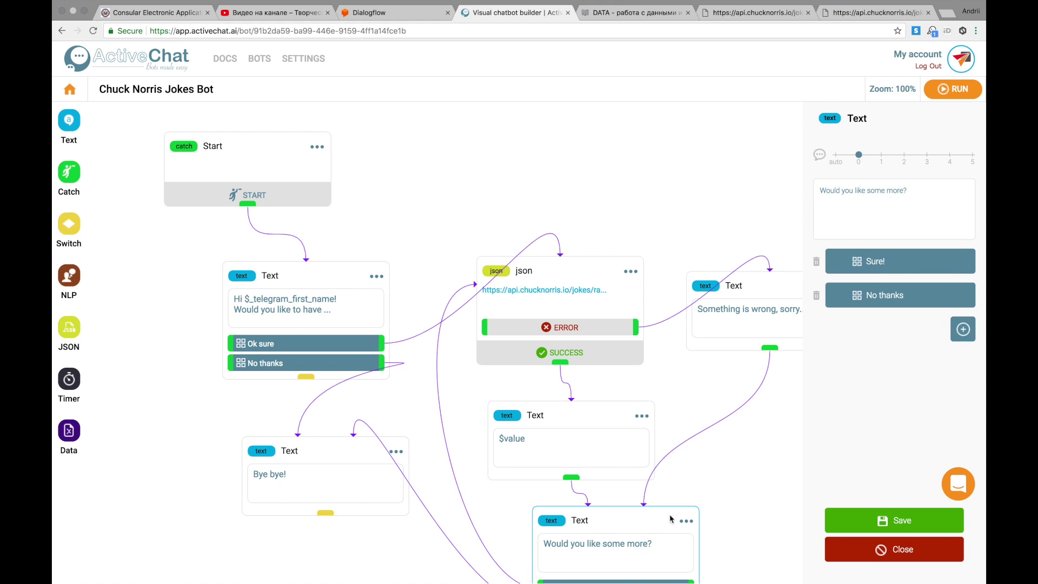
{"action": "key", "text": "ctrl+Left"}
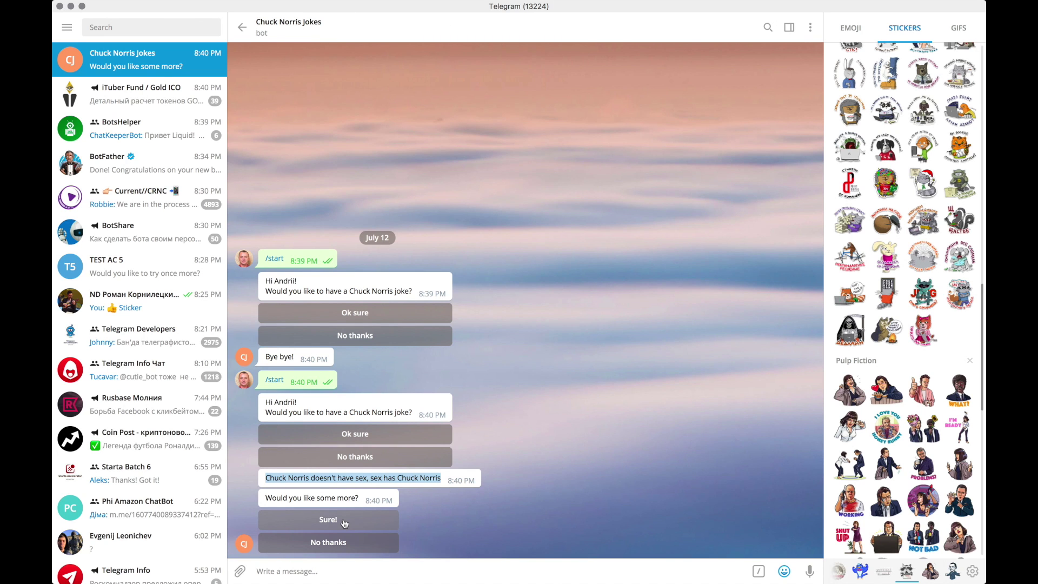
Choose Sure! to get a second joke, then No thanks at the next prompt
{"action": "left_click", "coordinate": [344, 524]}
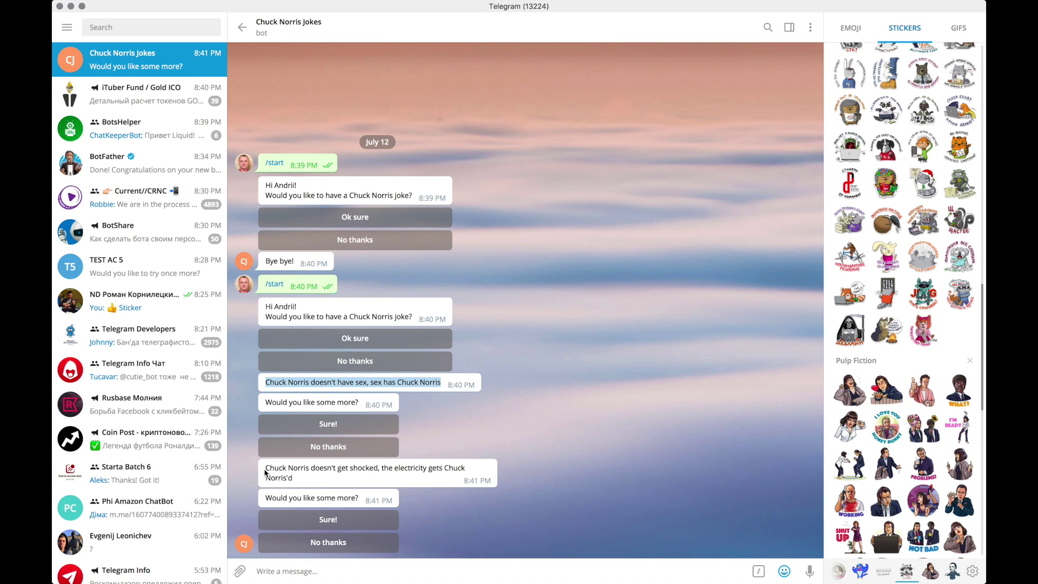
{"action": "left_click", "coordinate": [305, 545]}
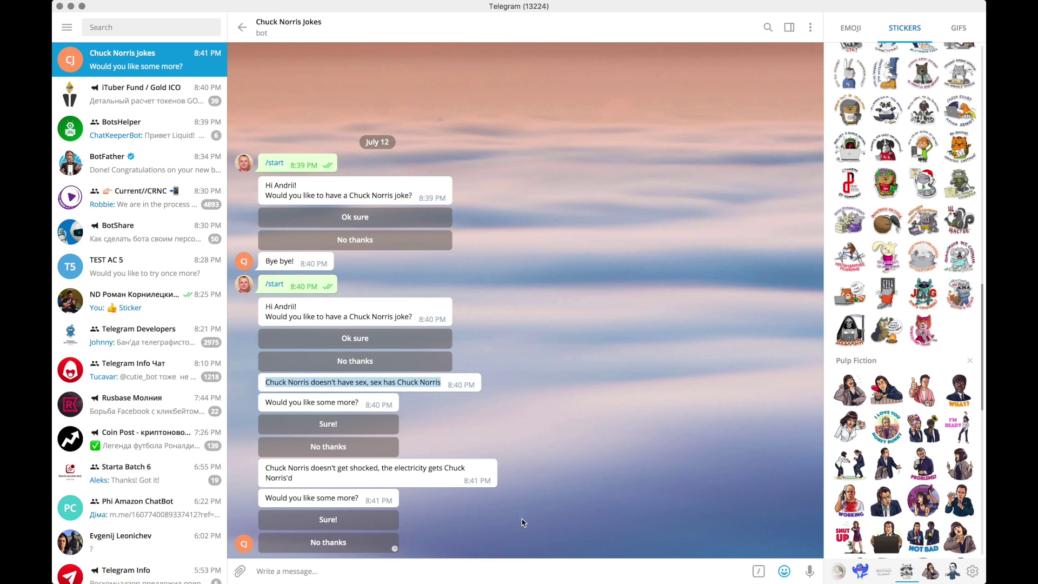